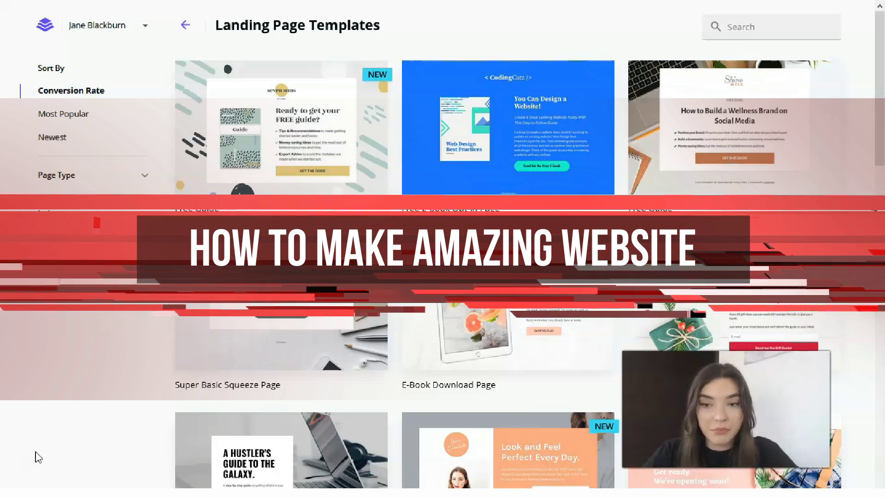
- Preview the Newsletter Signup with Bio template and check its mobile layout
left_click(32, 458)
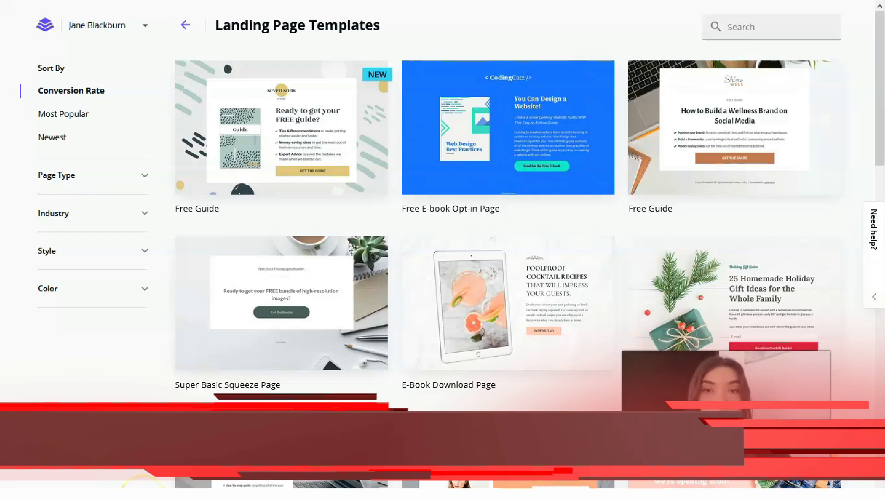
scroll(501, 243, "down", 3)
scroll(500, 242, "down", 2)
scroll(477, 346, "down", 2)
scroll(380, 342, "down", 5)
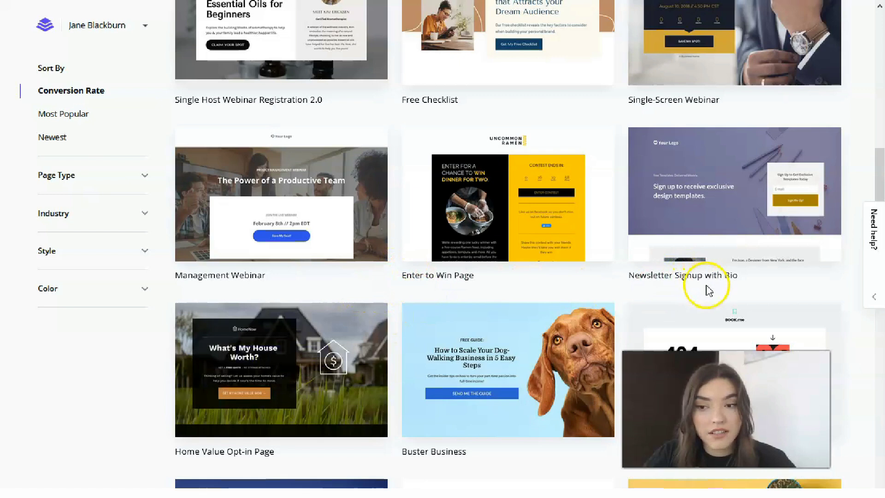
mouse_move(734, 194)
left_click(738, 210)
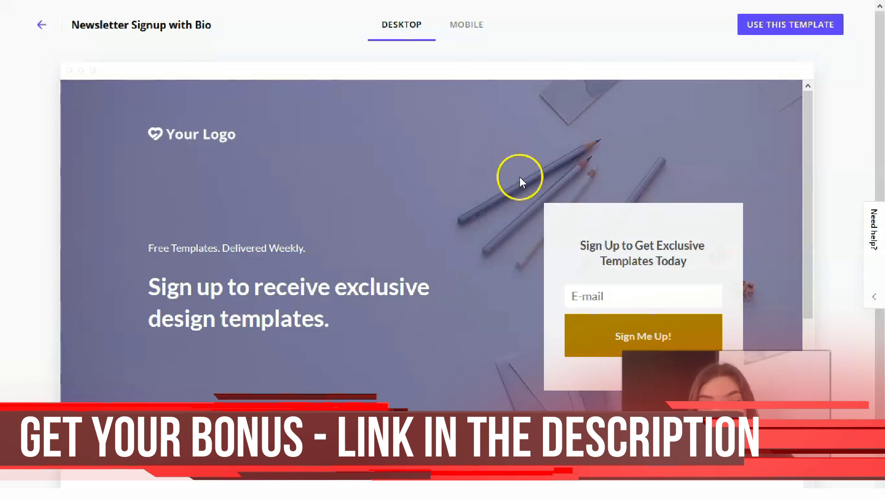
scroll(519, 181, "down", 2)
scroll(515, 151, "down", 3)
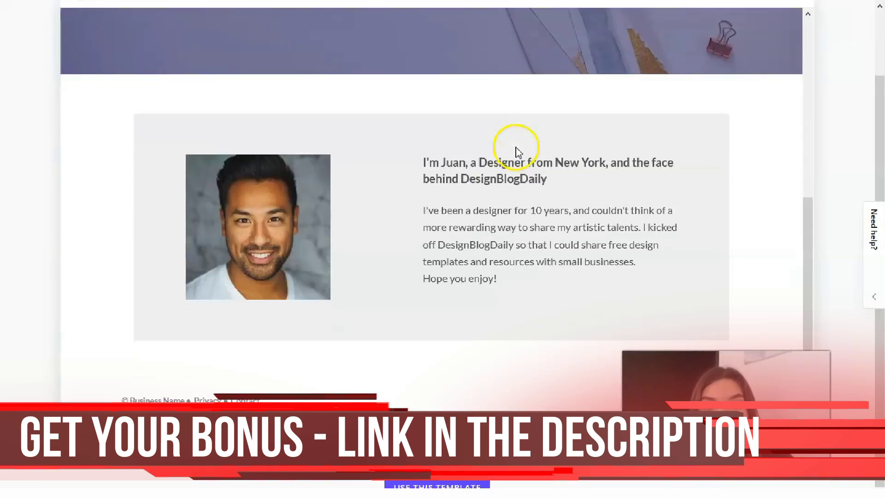
scroll(518, 152, "up", 5)
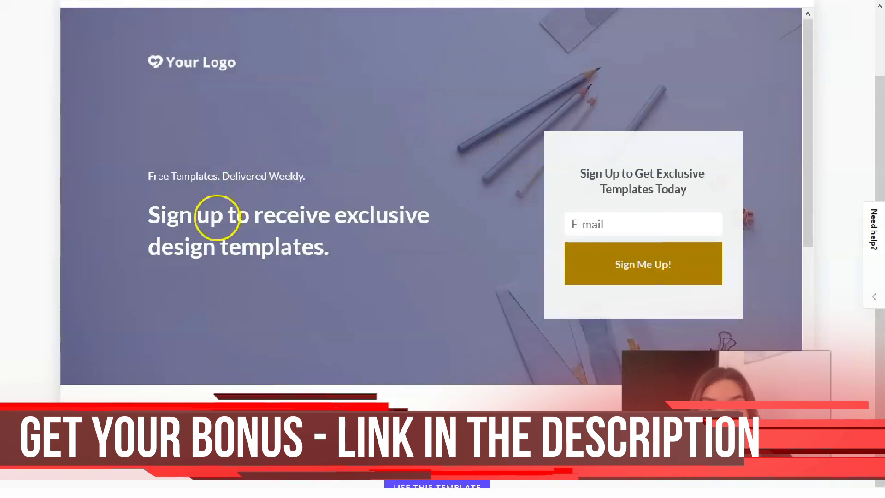
scroll(501, 290, "down", 1)
scroll(502, 294, "down", 4)
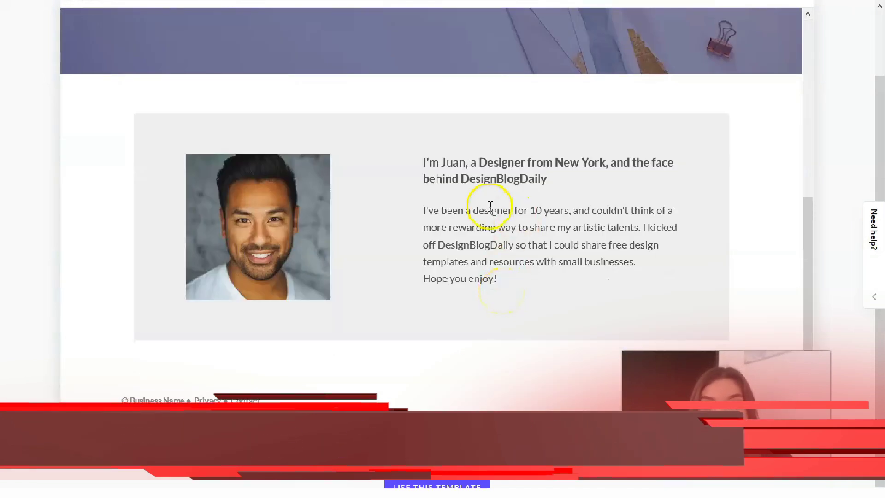
scroll(293, 173, "up", 5)
scroll(336, 192, "up", 1)
scroll(336, 191, "up", 1)
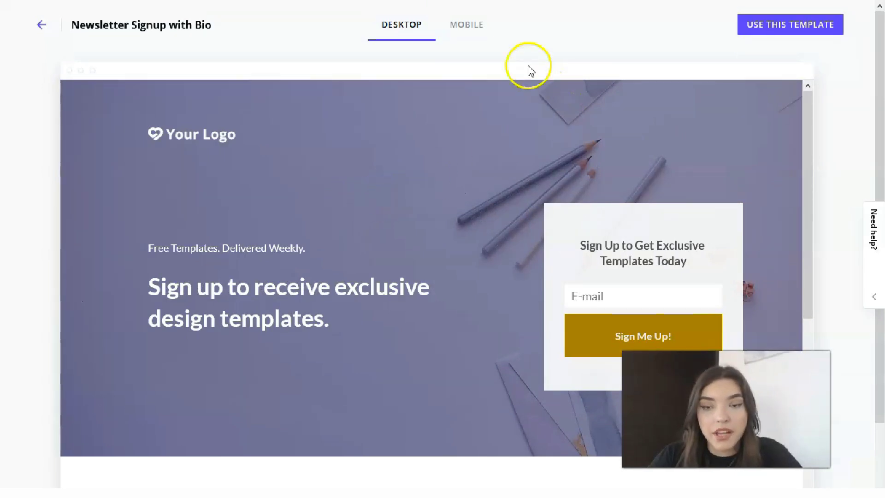
left_click(479, 33)
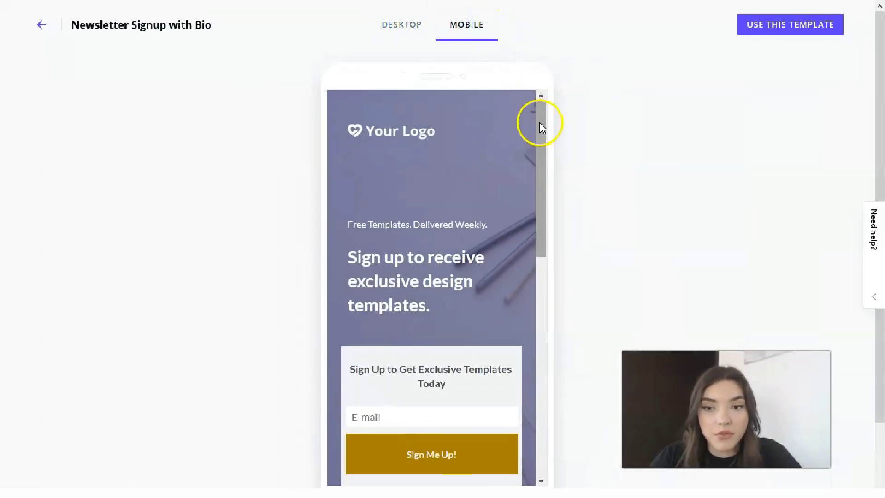
mouse_move(540, 122)
left_mouse_down()
mouse_move(545, 291)
mouse_move(495, 117)
left_mouse_up()
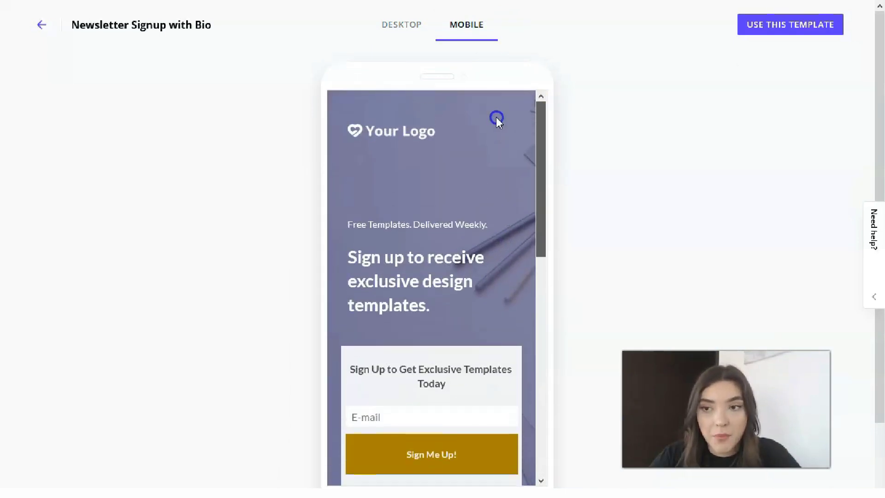
- Use this template and enter 'Healthy lifestyle newsletter' as the page name
left_click(754, 33)
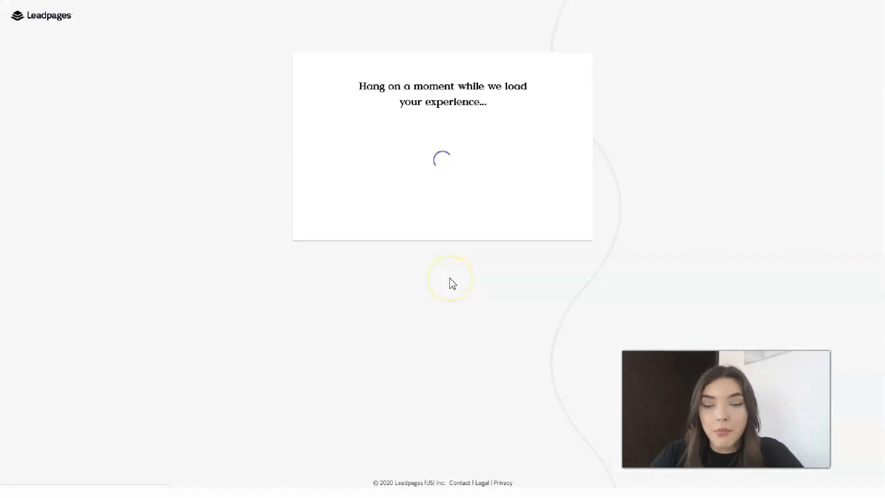
left_click(431, 297)
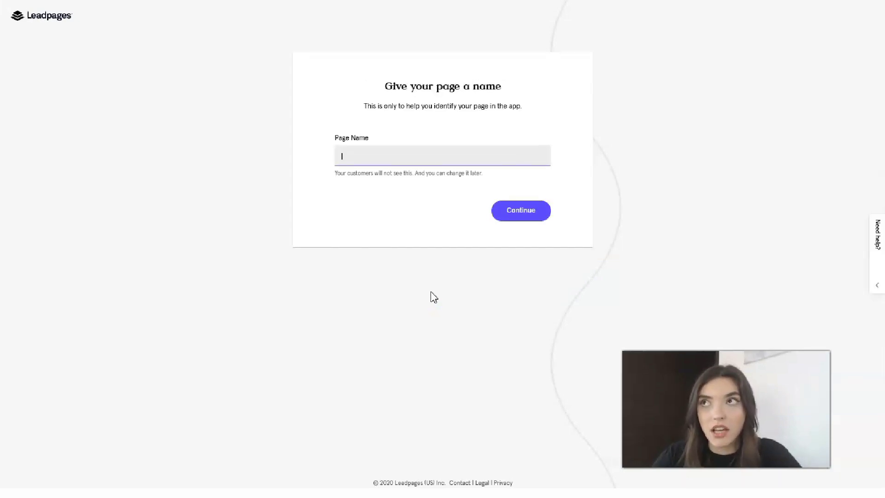
left_click(281, 267)
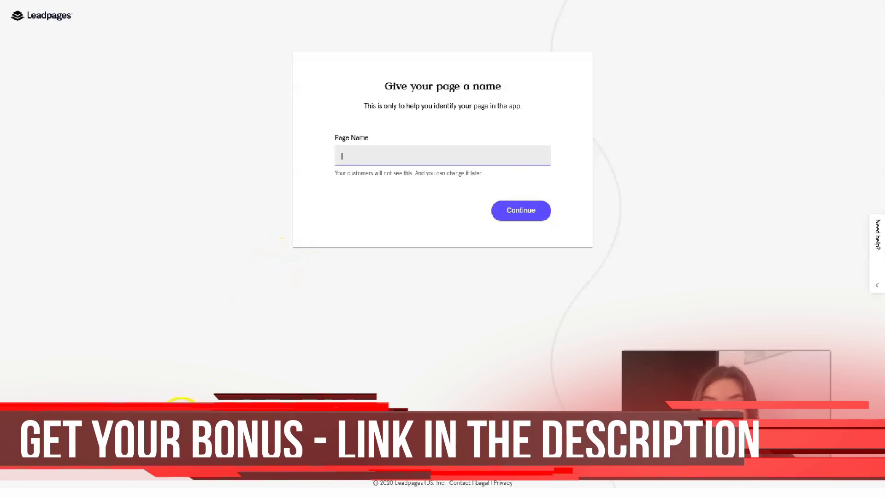
left_click(39, 477)
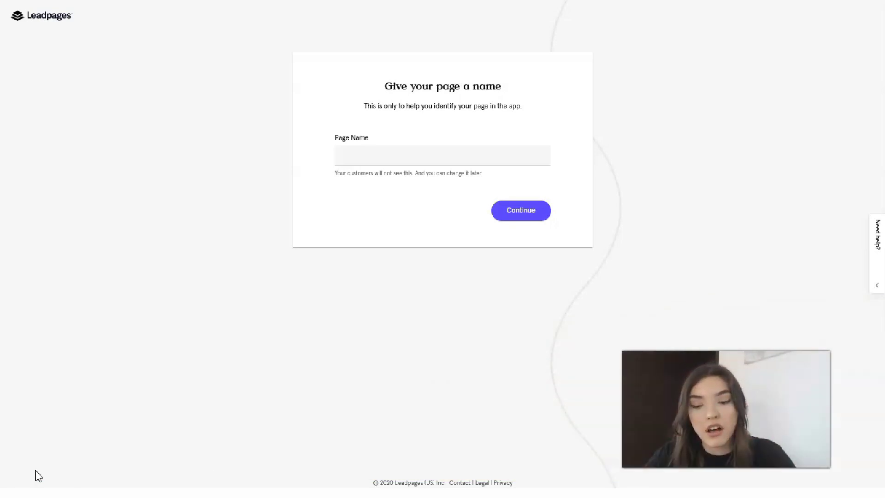
left_click(411, 155)
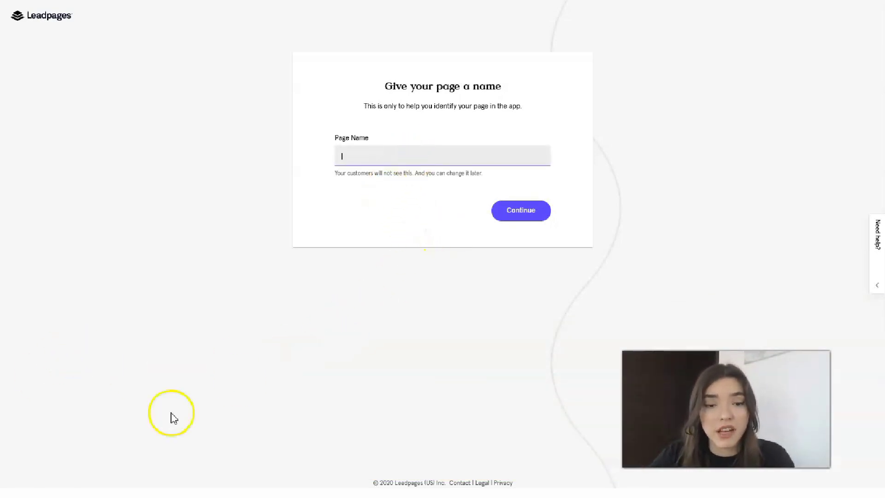
type("Healthy lifestyle newsletter")
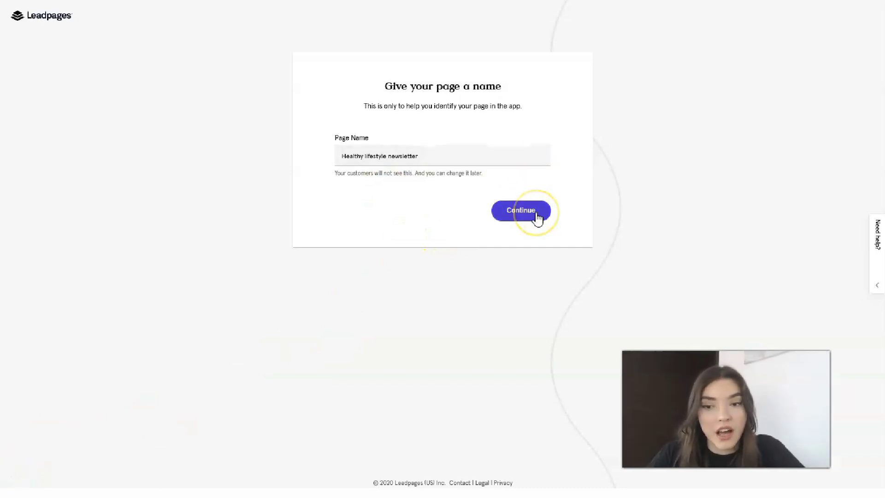
- Confirm the page name, let the editor load, and select the hero headline
left_click(537, 214)
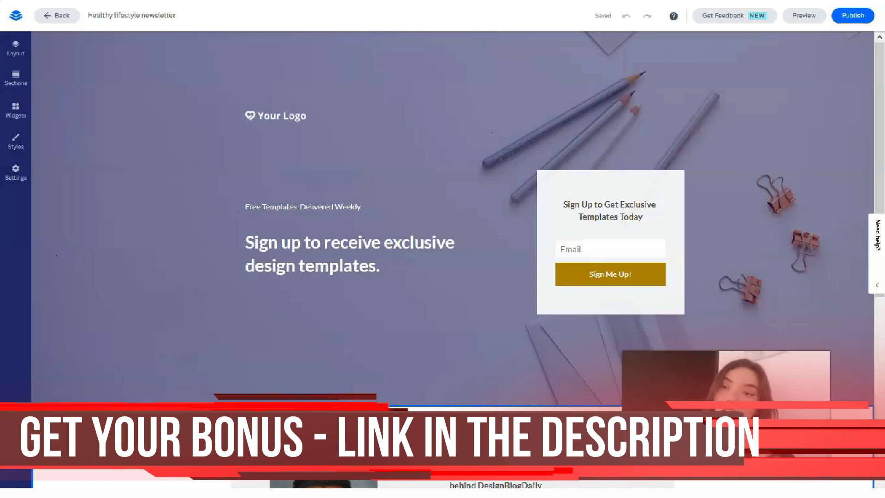
scroll(398, 379, "down", 4)
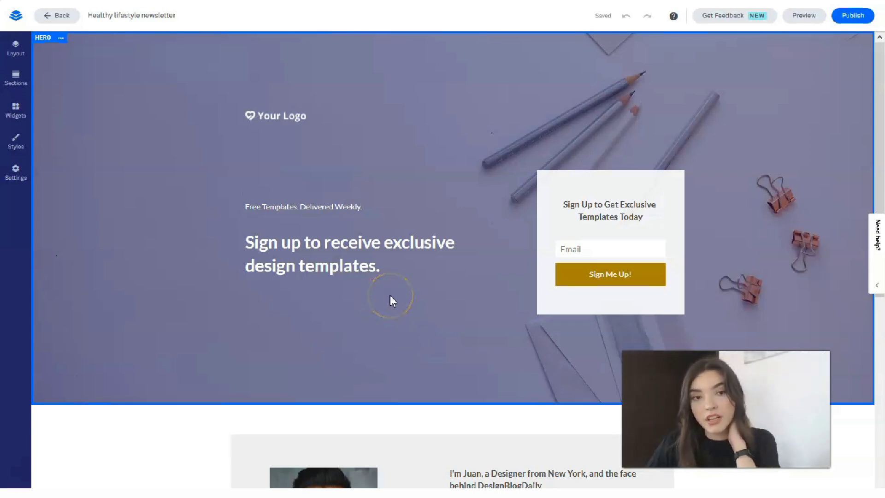
left_click(376, 281)
left_click(226, 294)
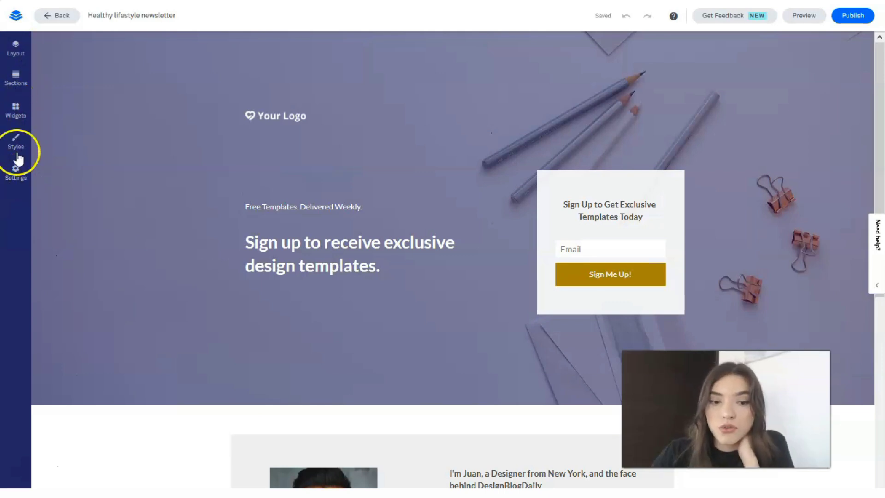
- Browse the Add a Section categories, then return to the Hero, Bio and Footer outline
left_click(13, 54)
mouse_move(111, 154)
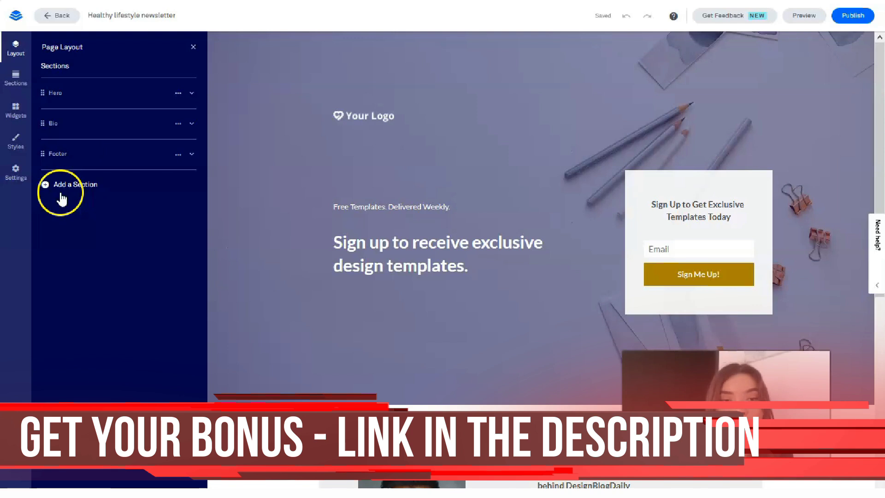
left_click(15, 84)
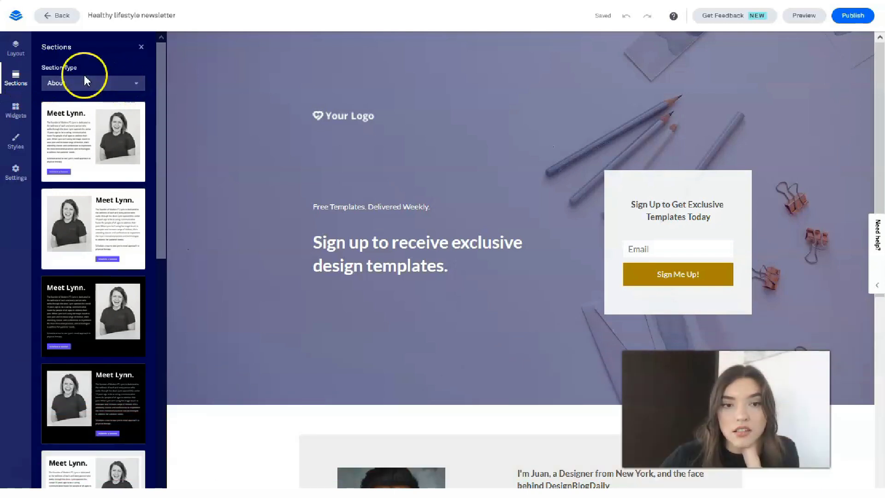
left_click(91, 85)
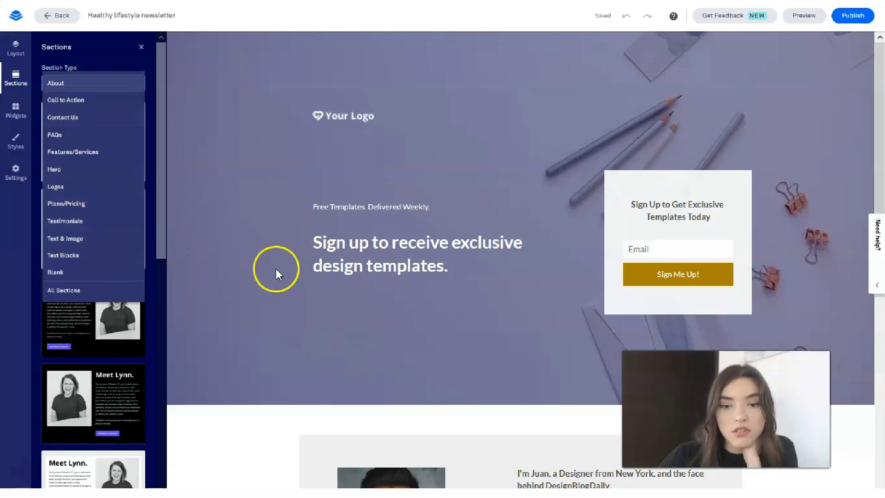
left_click(163, 163)
scroll(258, 232, "down", 3)
scroll(276, 256, "down", 3)
scroll(277, 257, "up", 3)
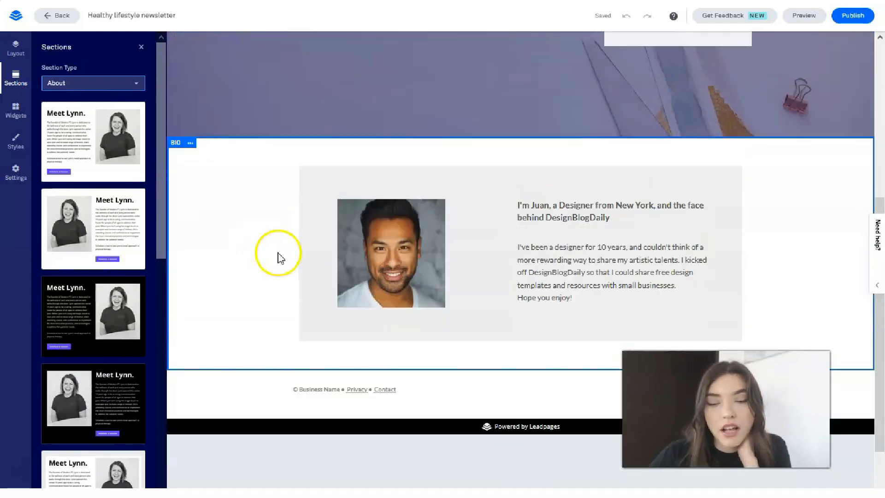
scroll(284, 250, "down", 3)
scroll(287, 250, "up", 3)
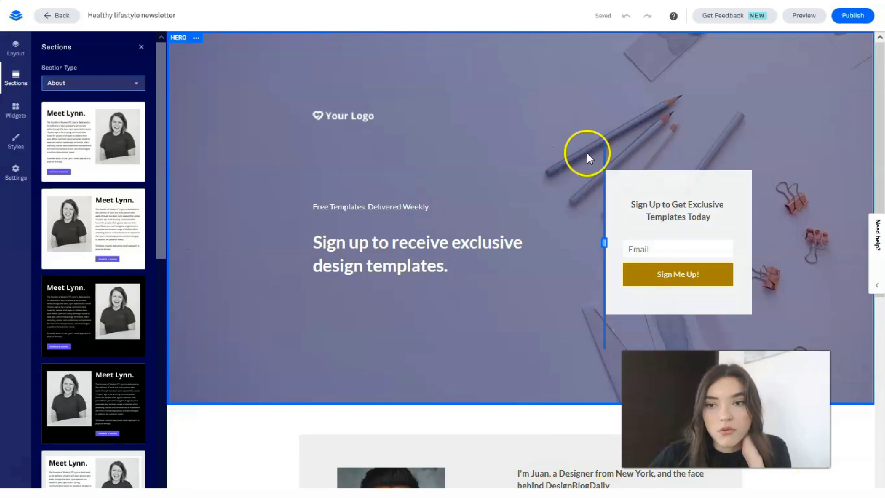
left_click(15, 49)
- Open the Hero section style settings and remove its pencils background photo
left_click(78, 99)
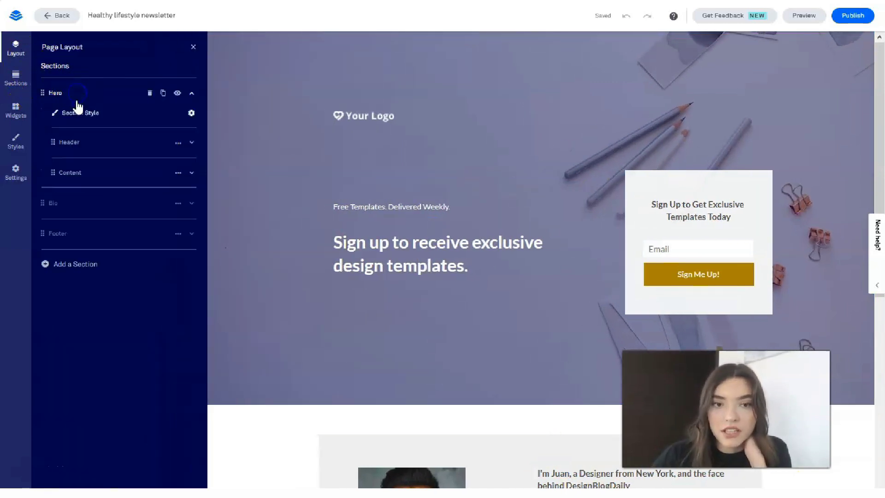
left_click(135, 117)
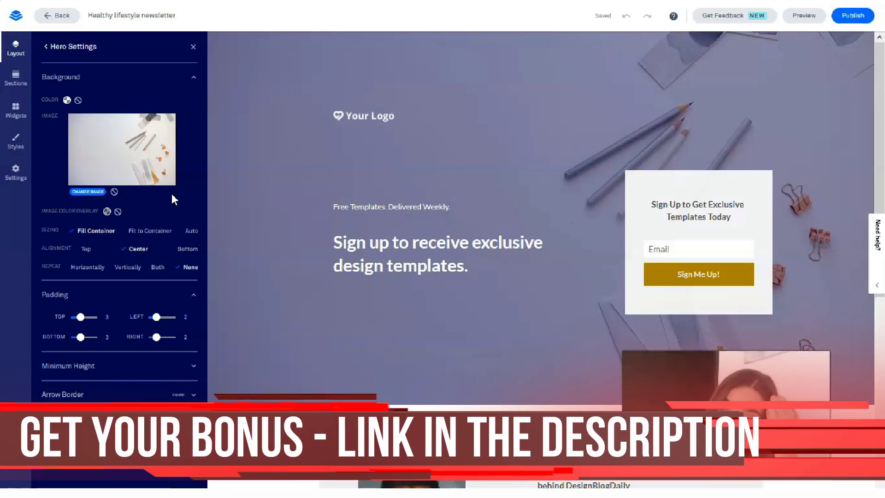
left_click(165, 193)
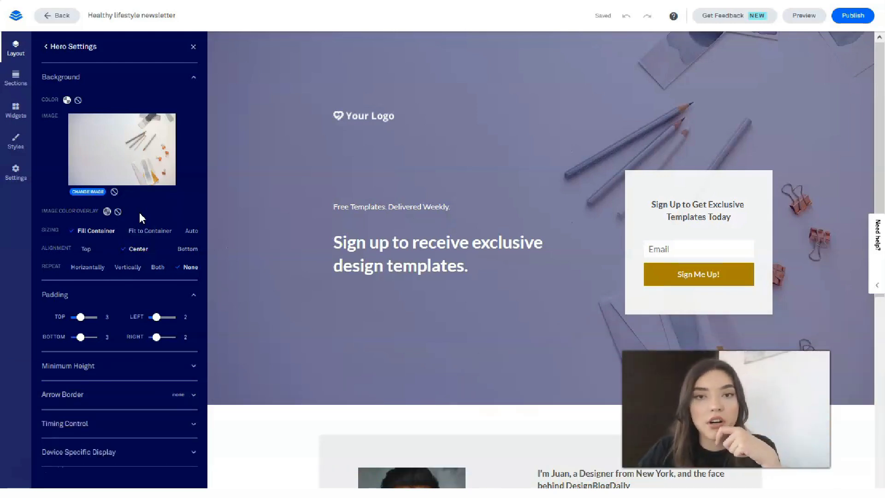
left_click(115, 192)
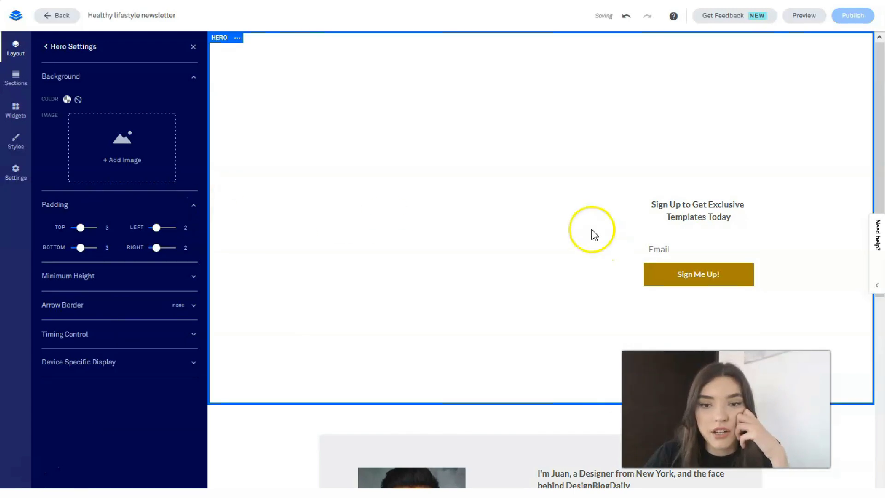
- Set a premium photo of a woman with a jump rope as the Hero background
left_click(148, 154)
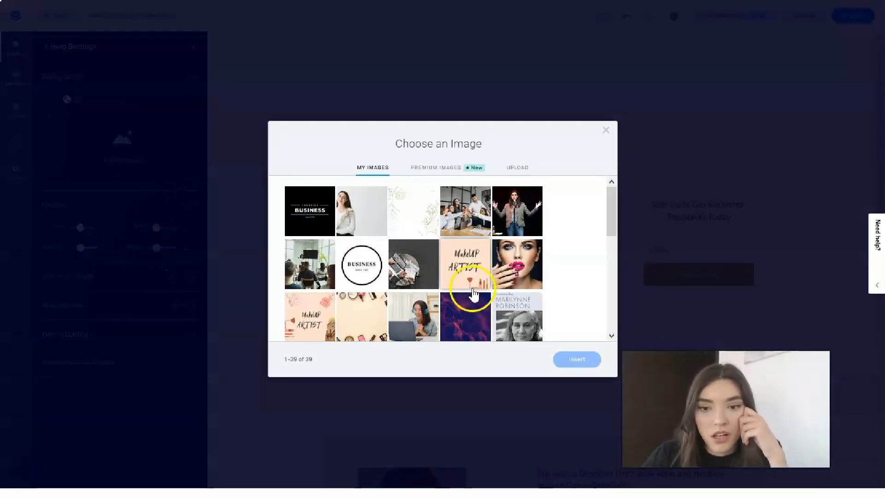
scroll(410, 194, "down", 2)
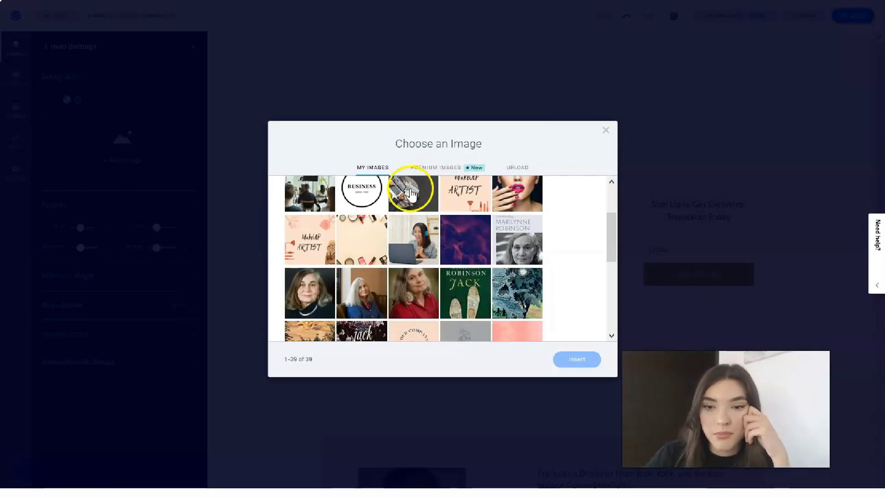
scroll(409, 207, "down", 3)
scroll(412, 263, "down", 2)
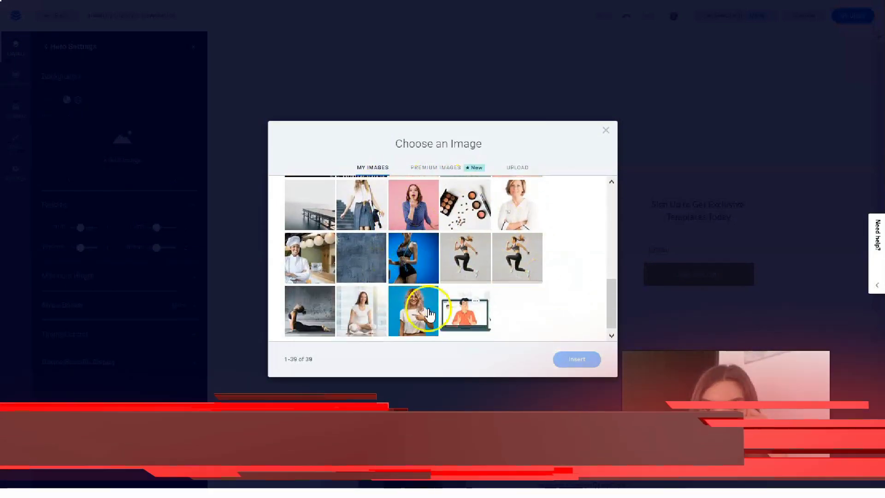
scroll(443, 270, "up", 5)
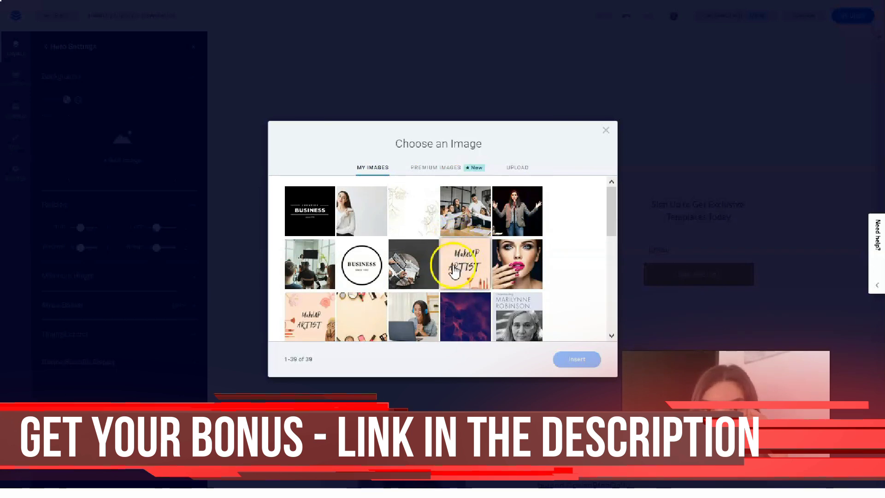
left_click(441, 170)
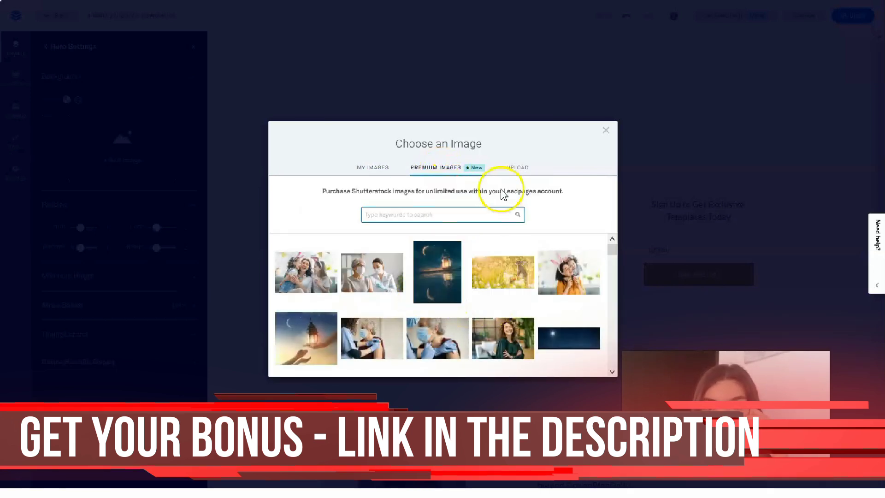
scroll(473, 272, "down", 3)
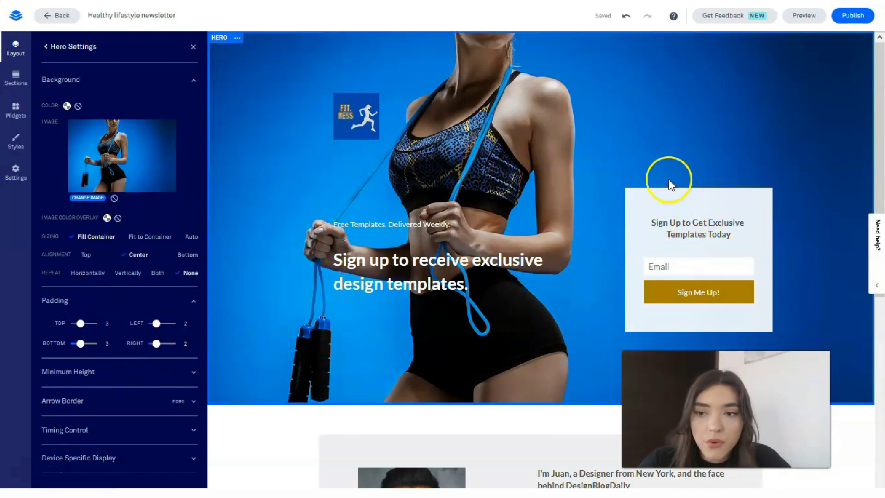
left_click(48, 48)
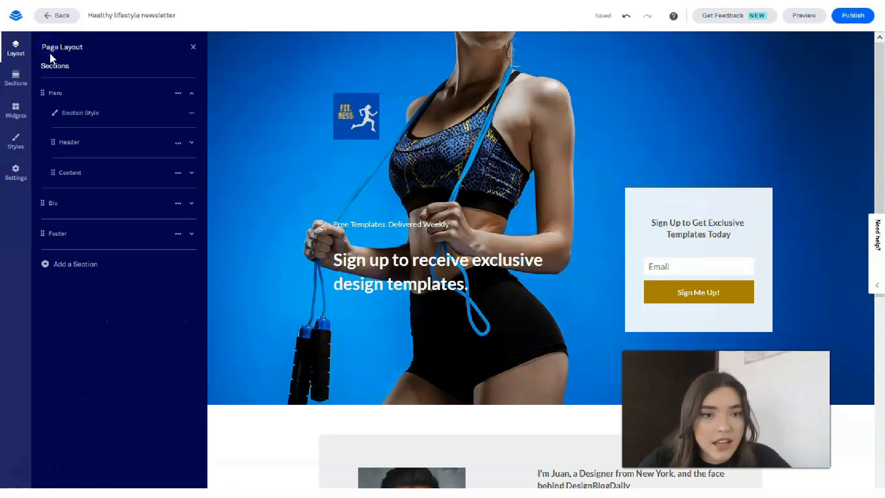
mouse_move(70, 173)
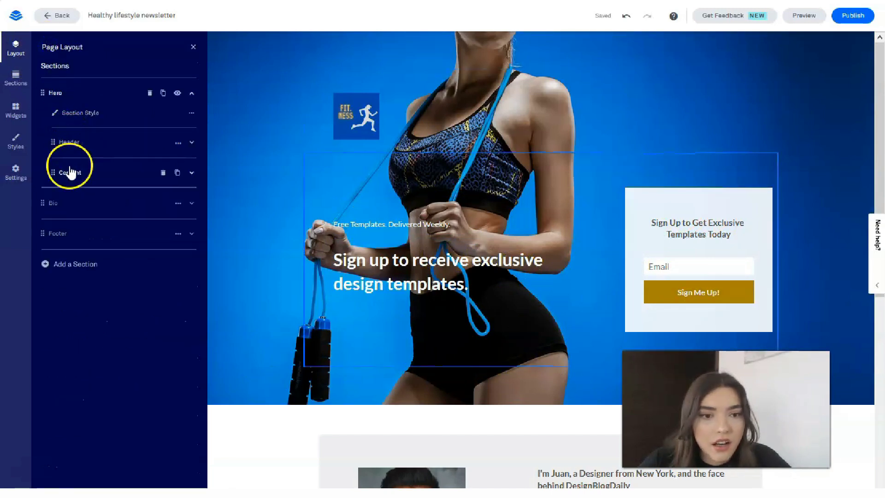
- Expand Hero > Content and open the Sign Up Form settings
left_click(97, 178)
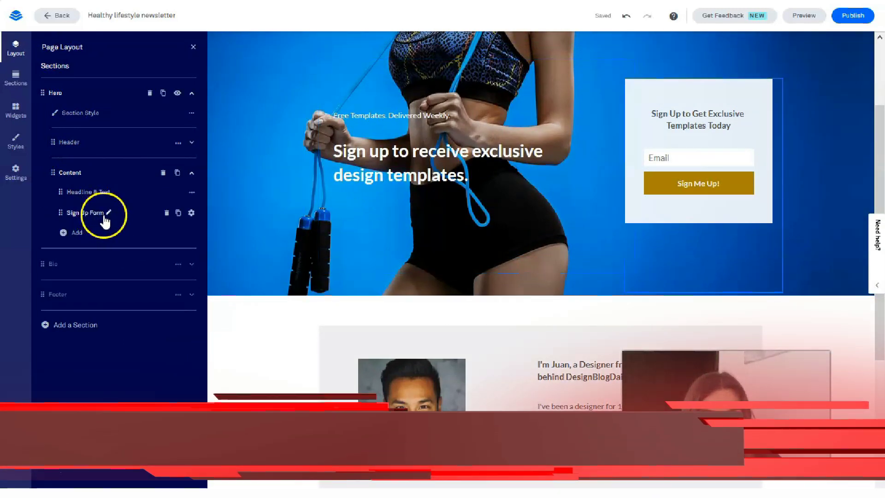
left_click(86, 213)
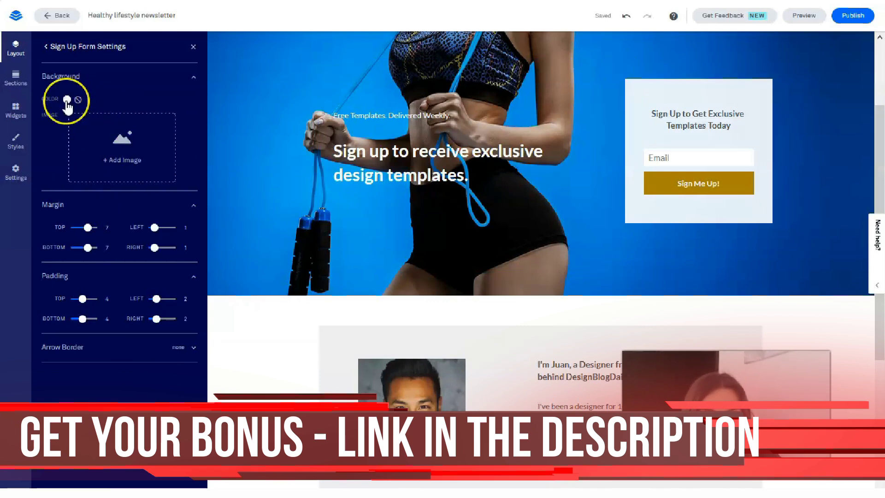
- Set the sign-up form background to light EFEFEF at 30% opacity
left_click(67, 101)
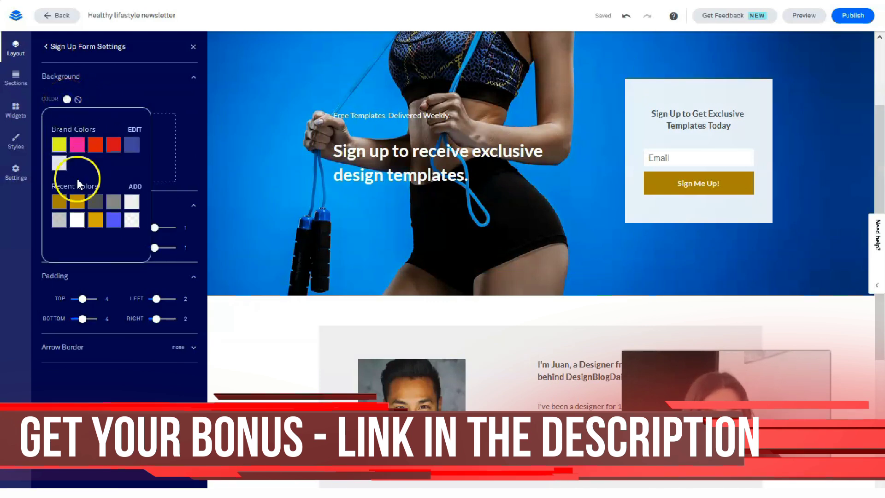
left_click(60, 165)
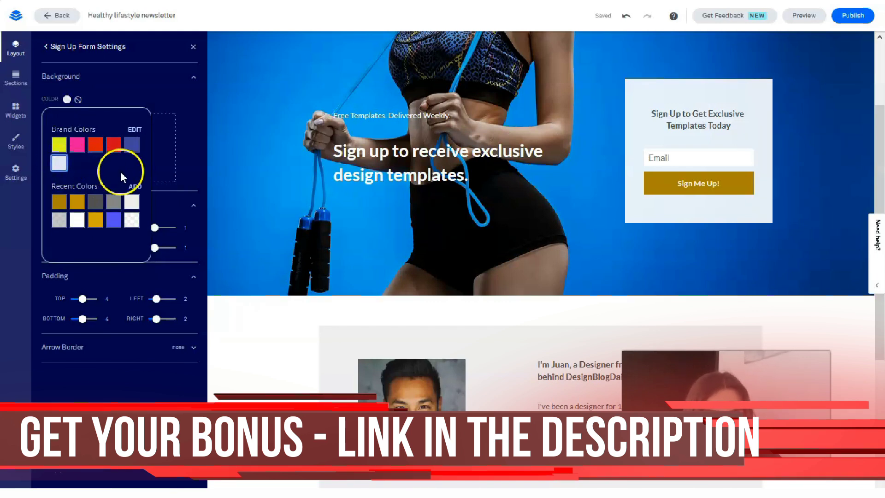
left_click(135, 186)
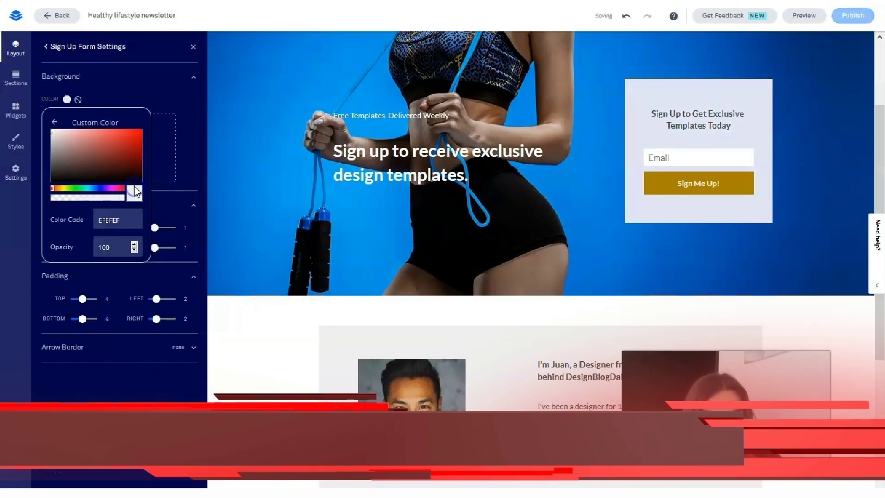
left_click_drag(114, 199, 98, 201)
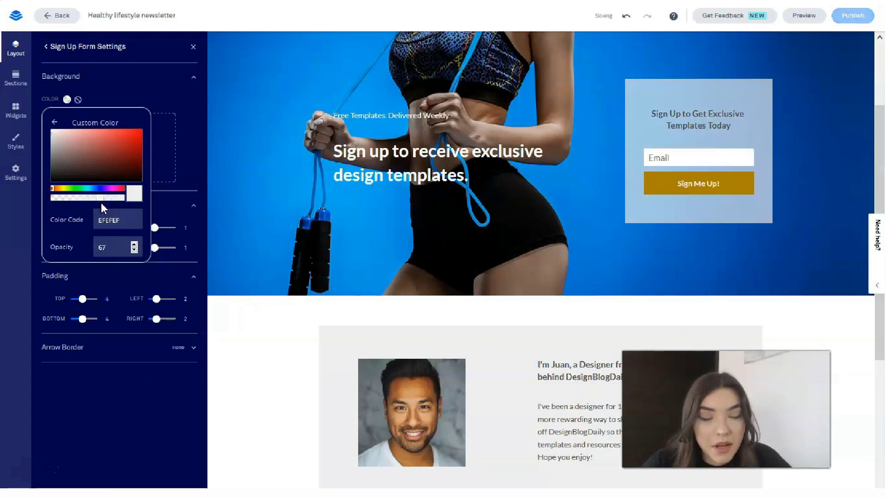
left_click_drag(102, 200, 73, 202)
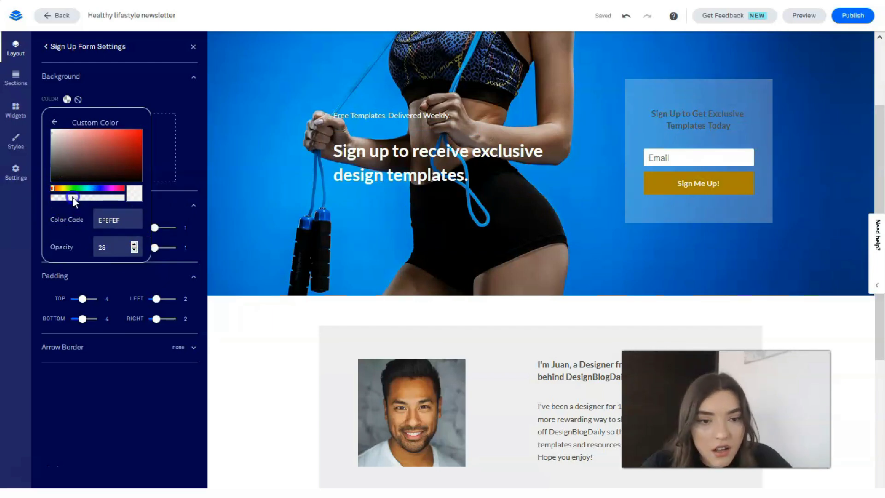
left_click_drag(73, 197, 74, 197)
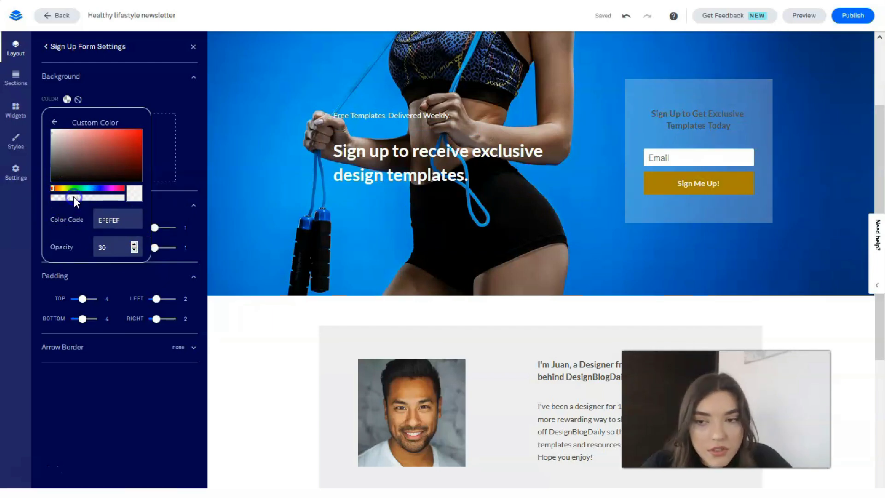
left_click(182, 90)
scroll(505, 320, "up", 2)
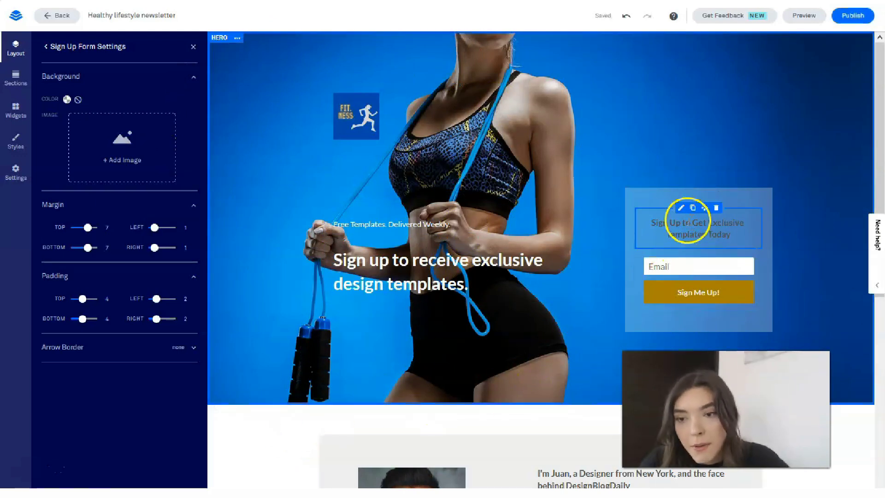
- Set the form heading 'Sign Up to Get Exclusive Templates Today' to PT Sans, size 7
left_click(688, 221)
left_click_drag(651, 223, 723, 239)
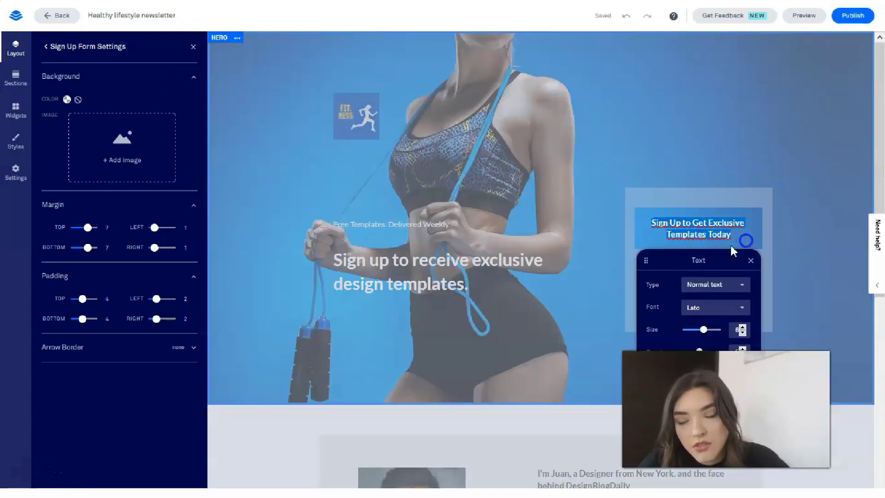
left_click(703, 331)
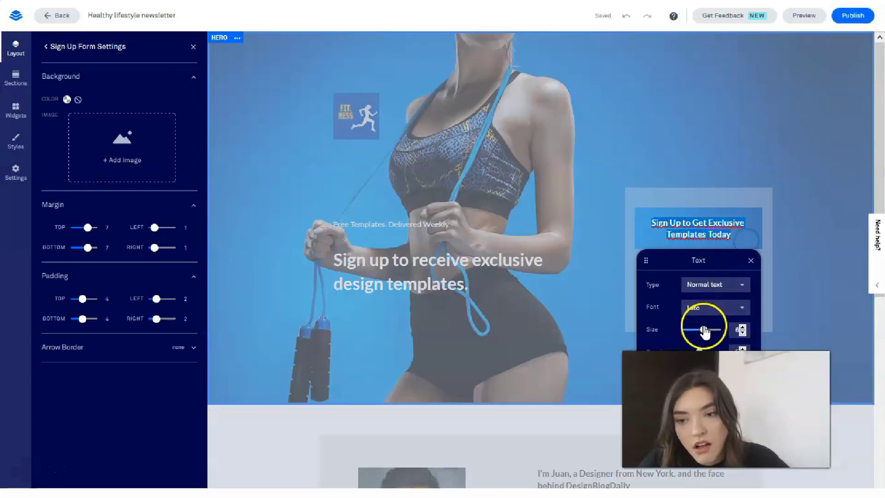
left_click(734, 307)
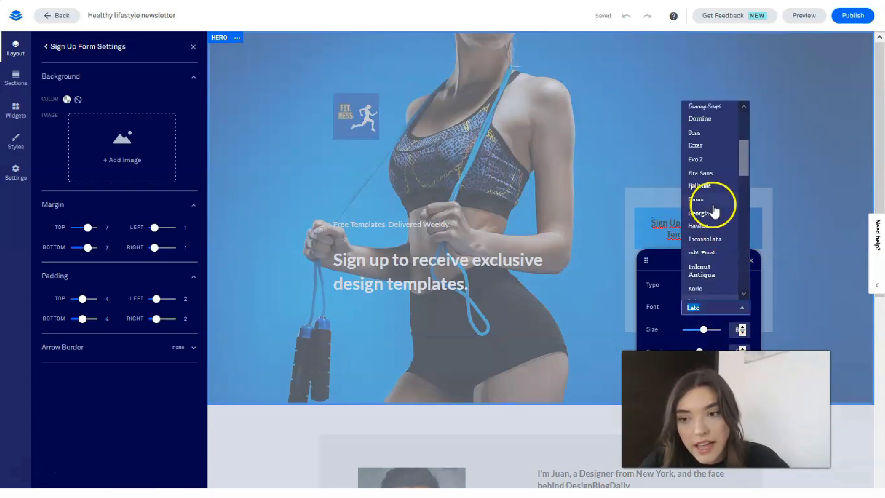
scroll(722, 232, "up", 1)
scroll(720, 226, "up", 2)
scroll(717, 220, "up", 2)
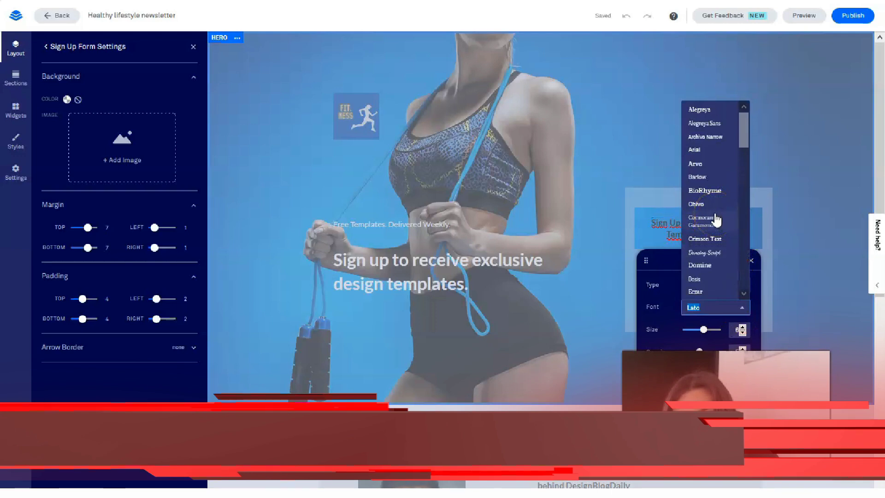
scroll(715, 201, "down", 3)
scroll(708, 159, "down", 3)
scroll(709, 161, "down", 5)
scroll(713, 166, "down", 1)
left_click(716, 169)
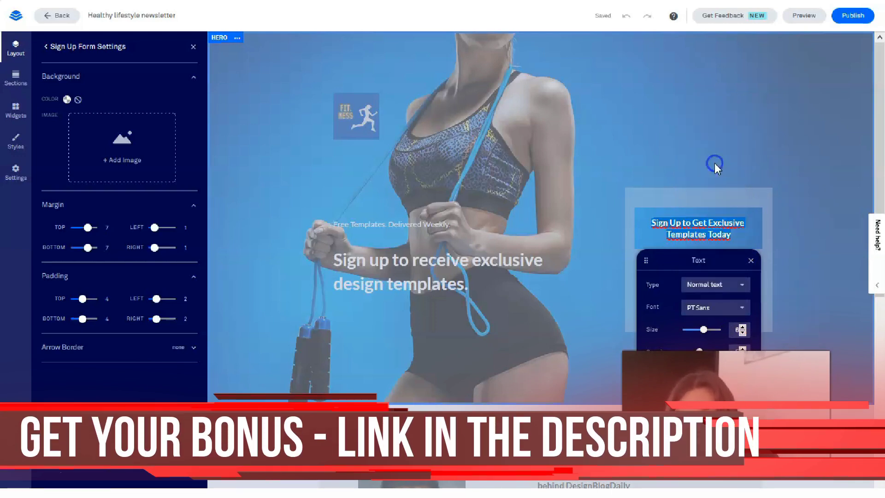
left_click_drag(708, 329, 709, 338)
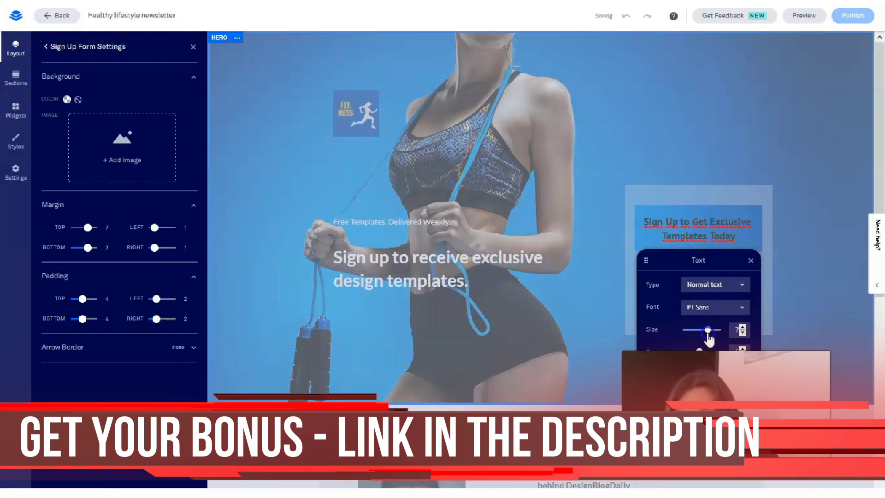
left_click(737, 186)
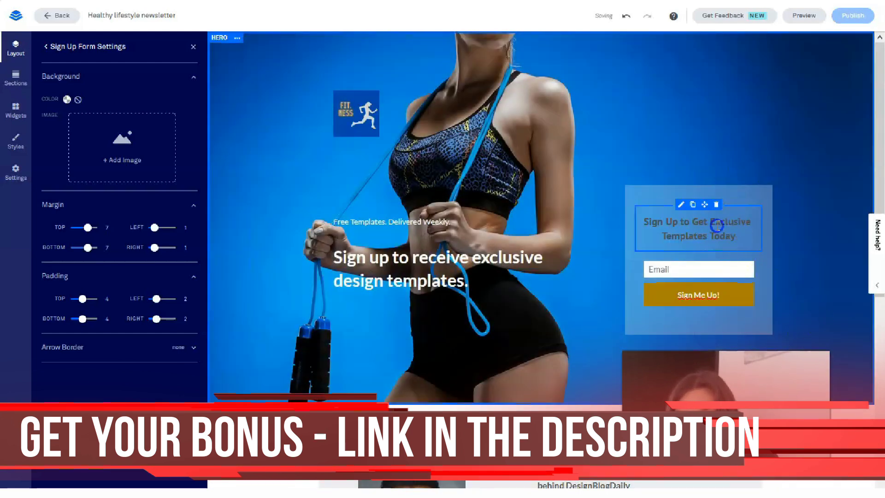
- Try red, then dark blue, as the form heading's text colour
left_click(736, 232)
left_click_drag(674, 262, 516, 200)
left_click(571, 321)
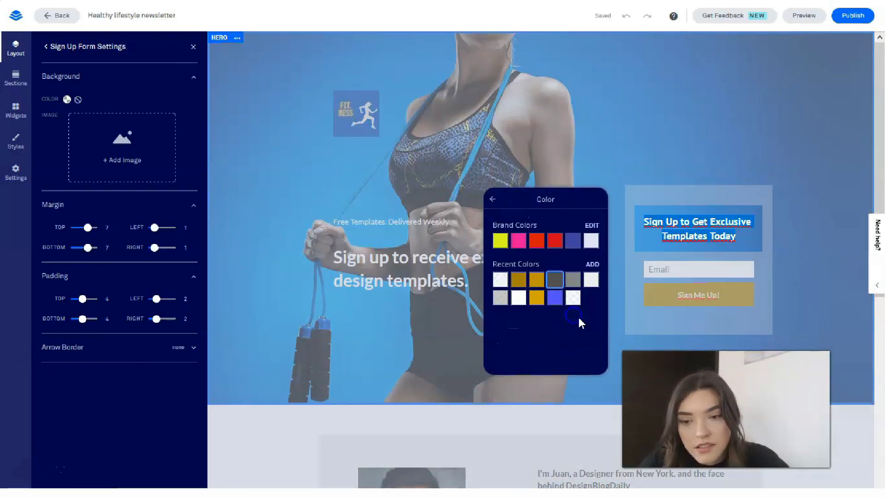
left_click(626, 123)
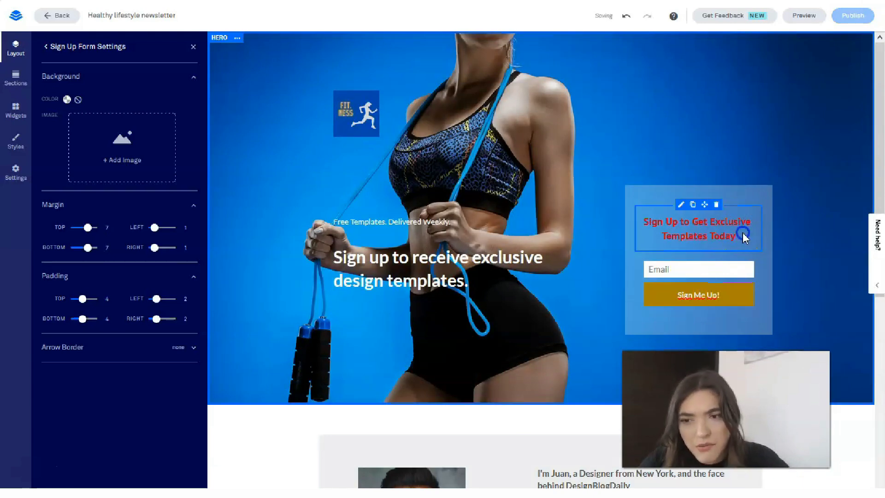
left_click(741, 234)
left_click_drag(742, 235, 660, 218)
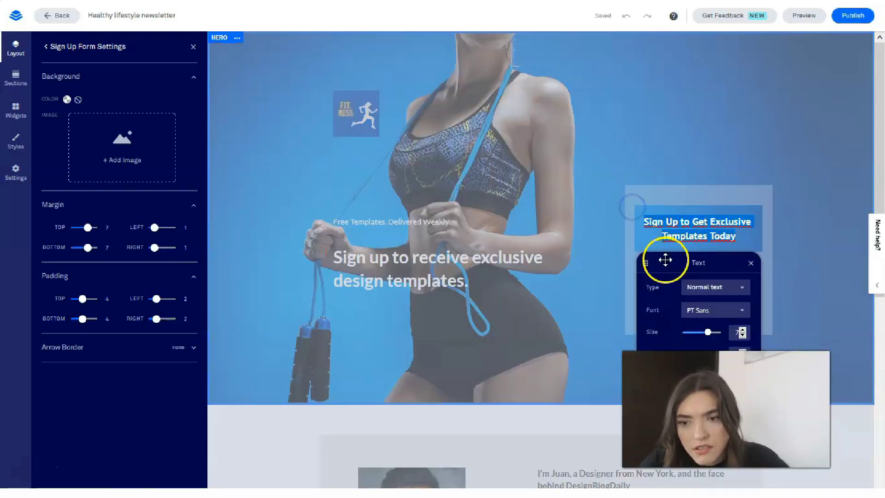
left_click_drag(664, 259, 487, 135)
left_click(553, 256)
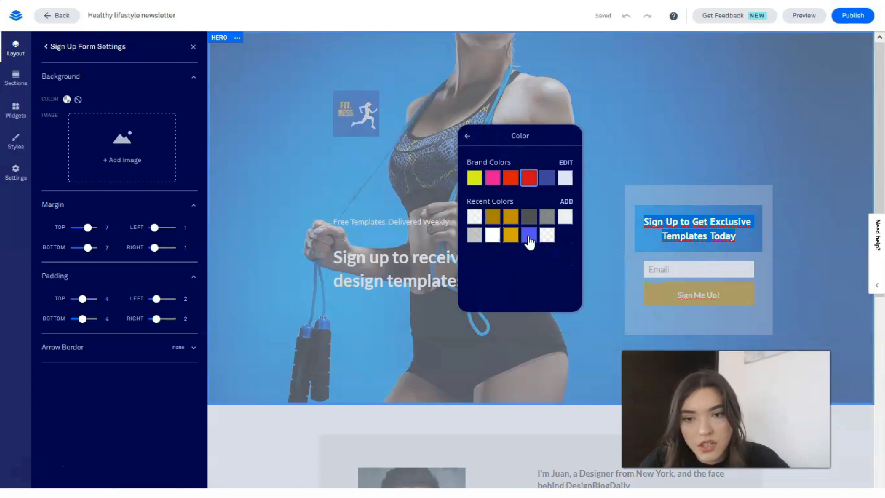
left_click(546, 178)
left_click(612, 131)
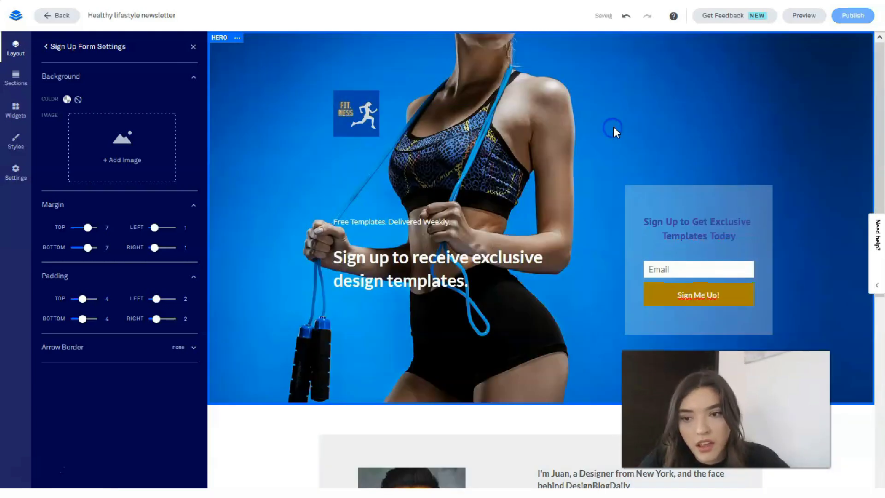
- Apply a recently used colour to the form heading text
mouse_move(699, 282)
left_click(721, 303)
left_click_drag(681, 227, 752, 241)
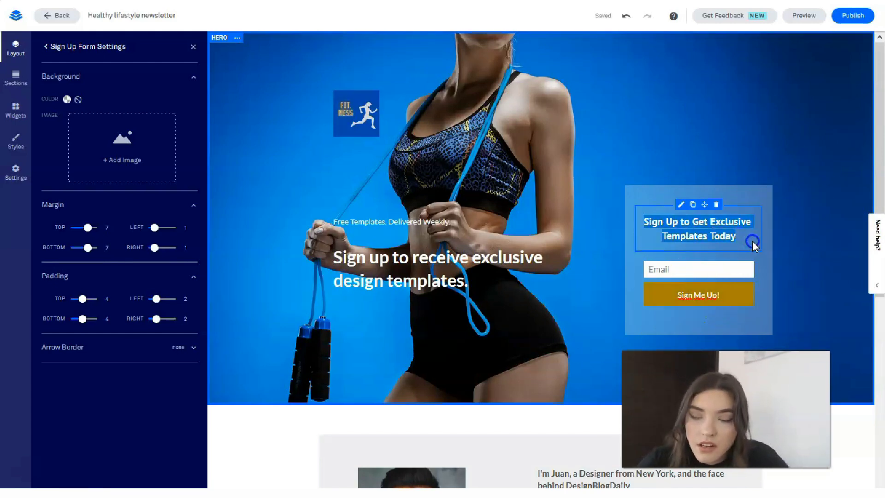
left_click_drag(665, 257, 517, 200)
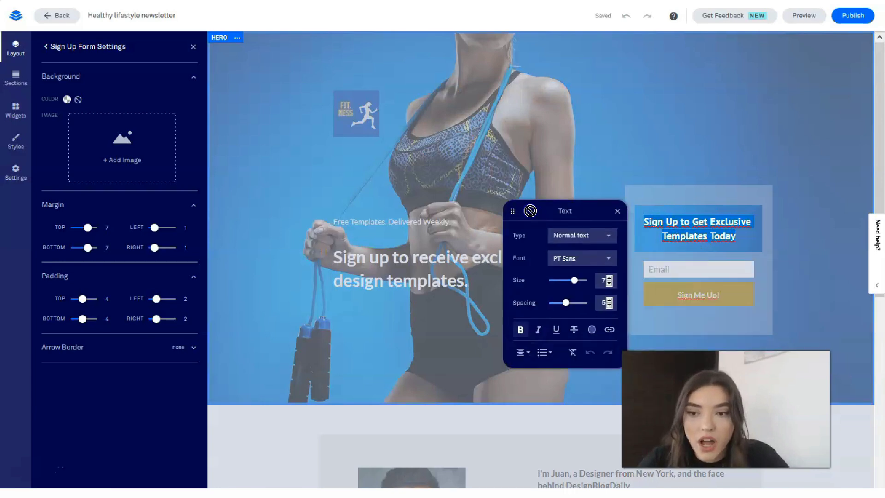
left_click(570, 308)
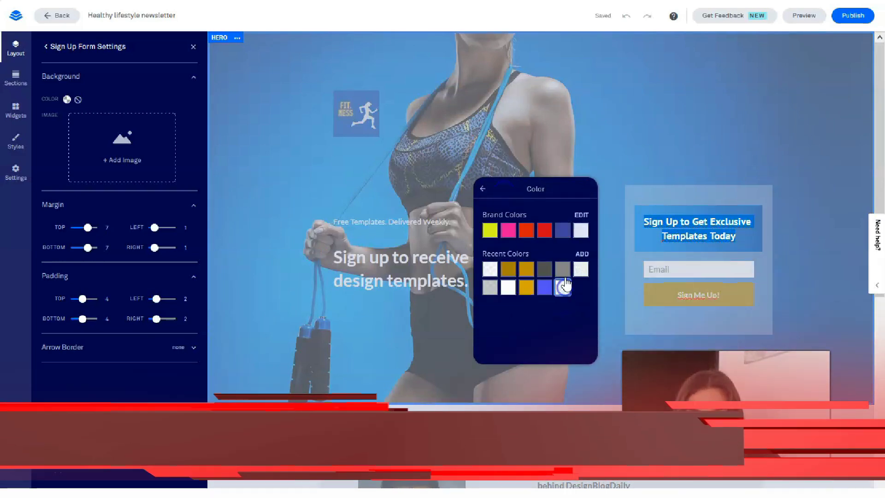
left_click(623, 87)
left_click(642, 225)
- Recolour the form heading once more, leaving it in light text
left_click(679, 219)
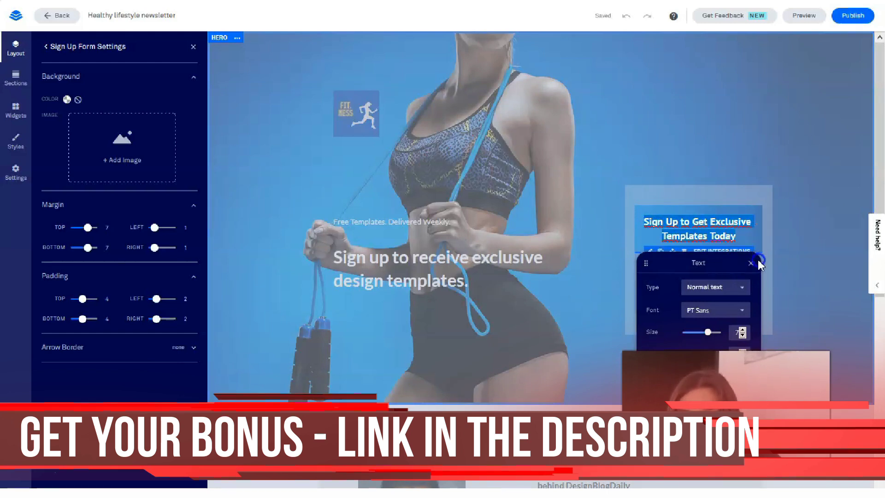
left_click_drag(682, 263, 472, 150)
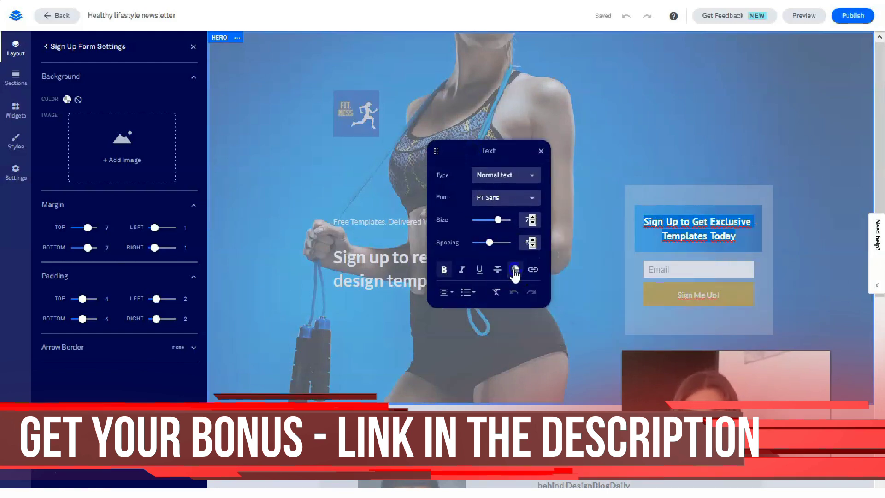
left_click(515, 270)
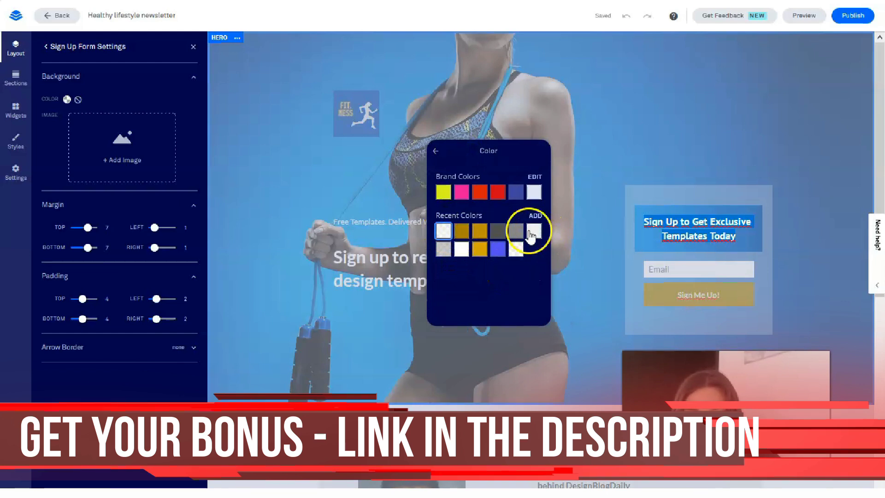
left_click(536, 234)
left_click(613, 100)
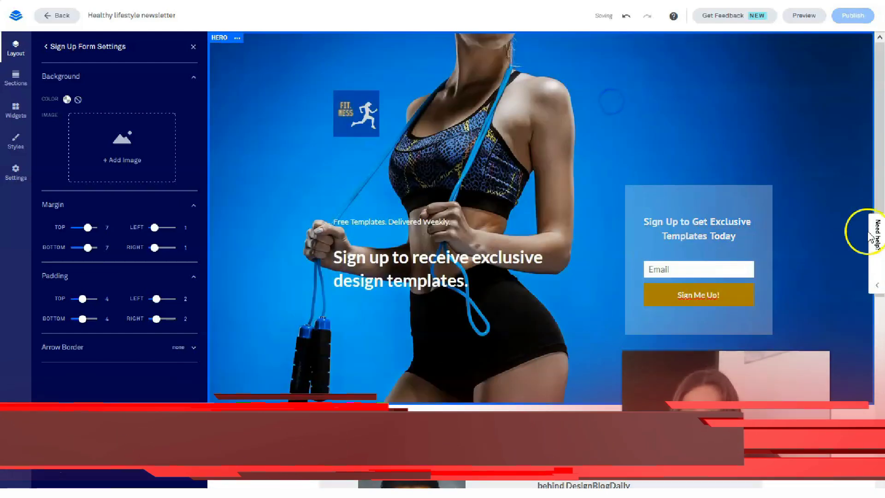
- Make the Sign Me Up! button background pink
left_click(712, 290)
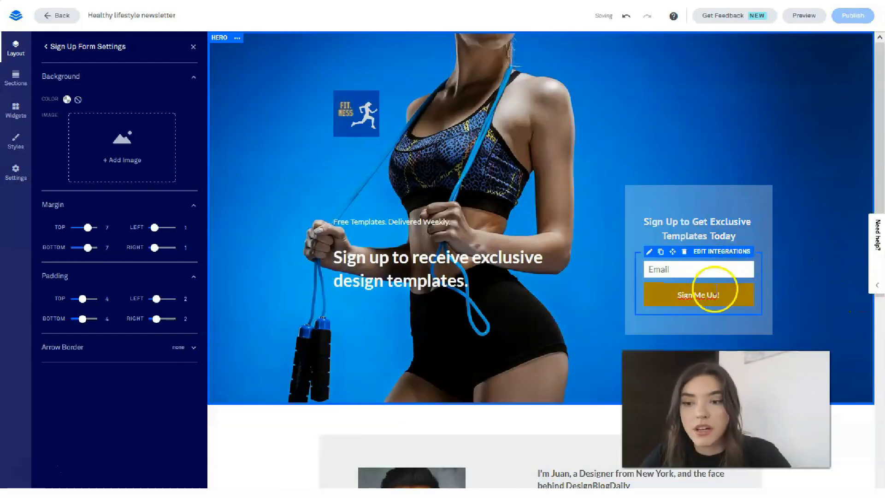
left_click(666, 293)
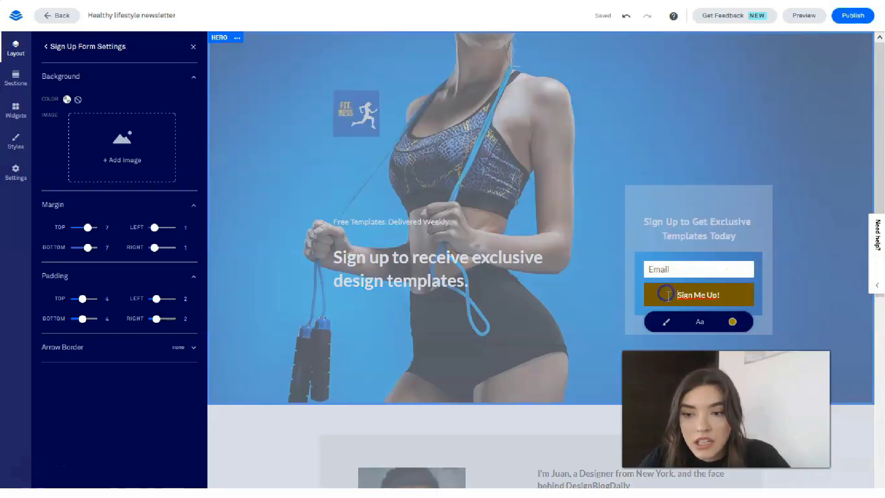
left_click(732, 322)
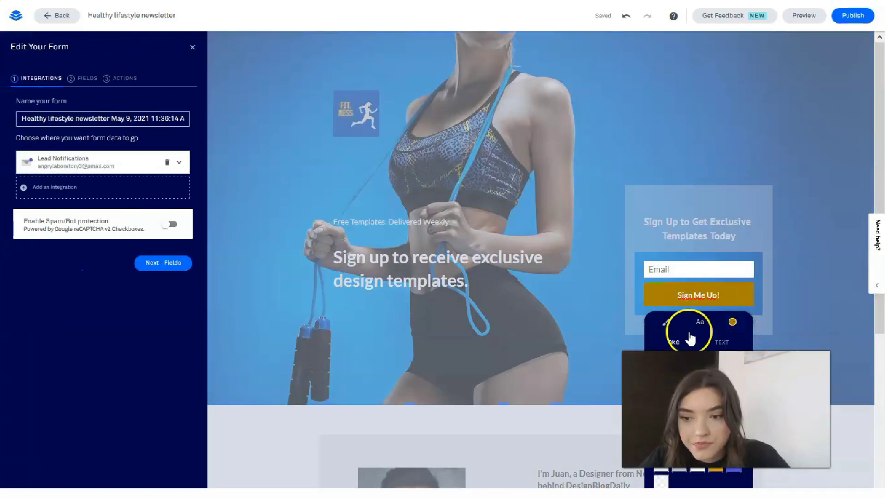
left_click(696, 346)
left_click(732, 322)
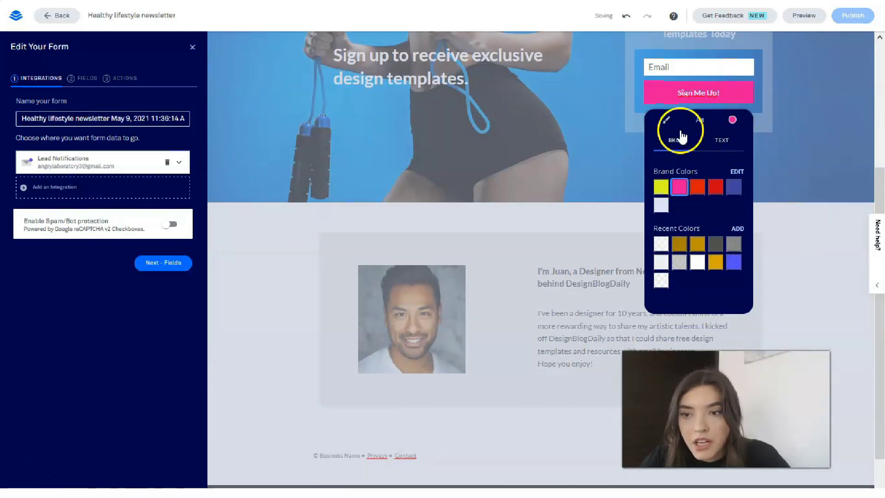
- Give the button label a slightly smaller Open Sans font
left_click(720, 146)
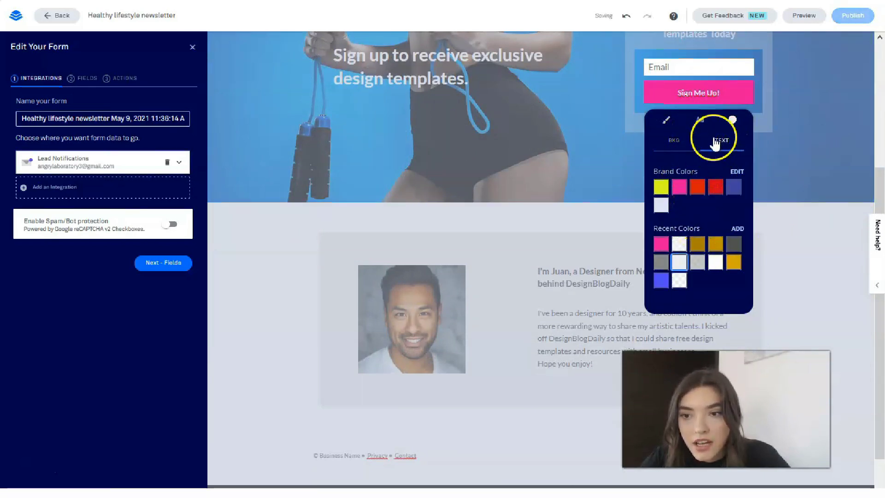
left_click(701, 124)
left_click(700, 146)
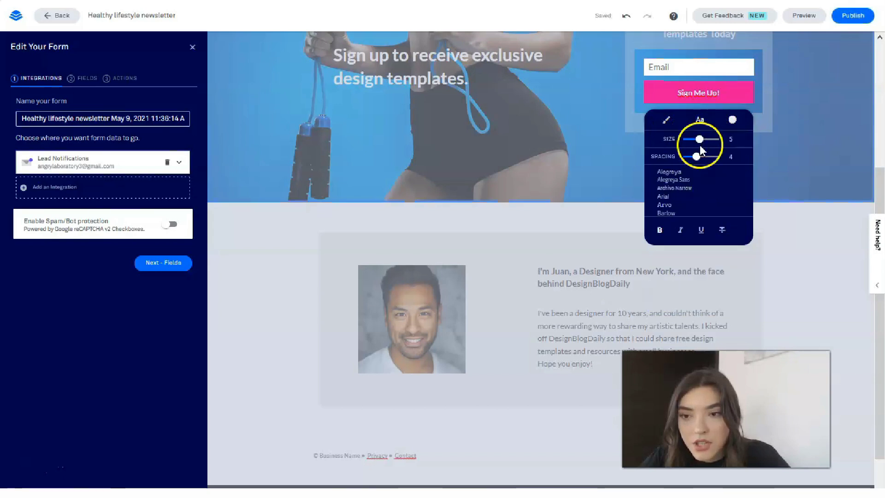
left_click_drag(700, 144, 703, 144)
scroll(683, 201, "down", 2)
scroll(684, 201, "down", 2)
scroll(686, 201, "down", 2)
scroll(688, 201, "down", 2)
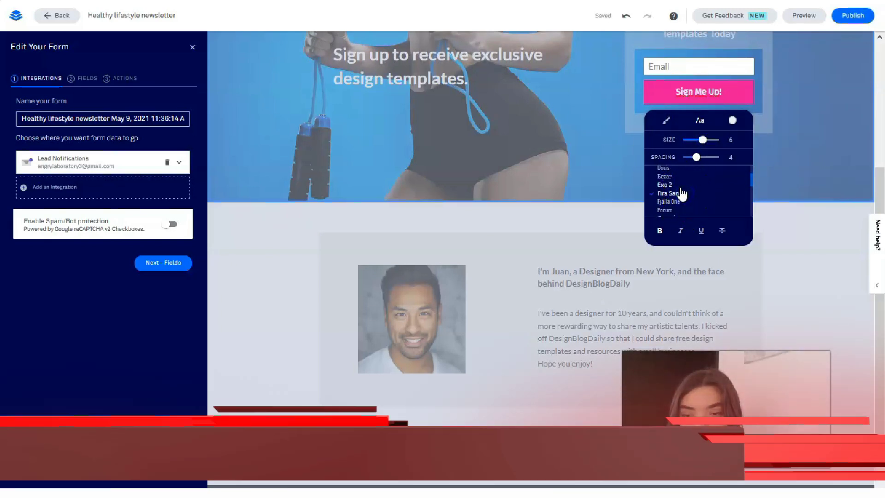
scroll(685, 198, "down", 4)
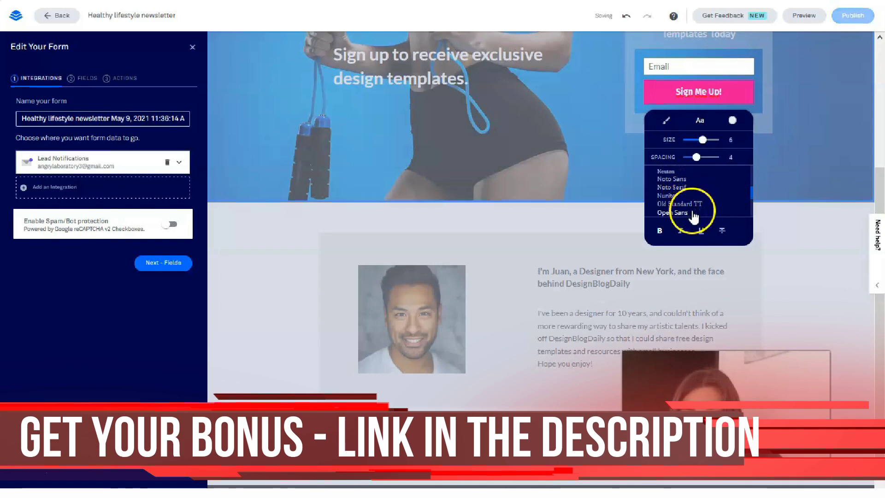
left_click(685, 211)
left_click(598, 160)
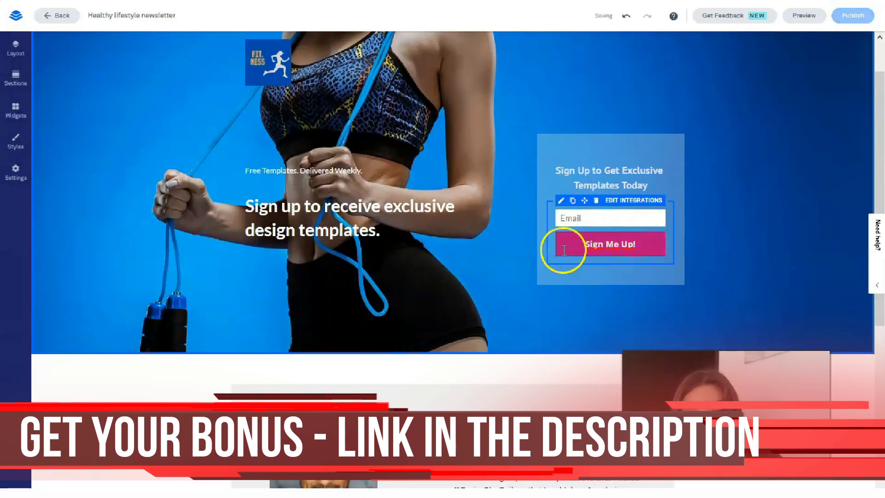
- Give the Sign Me Up! button the Rounded style, corner radius 13
left_click(563, 250)
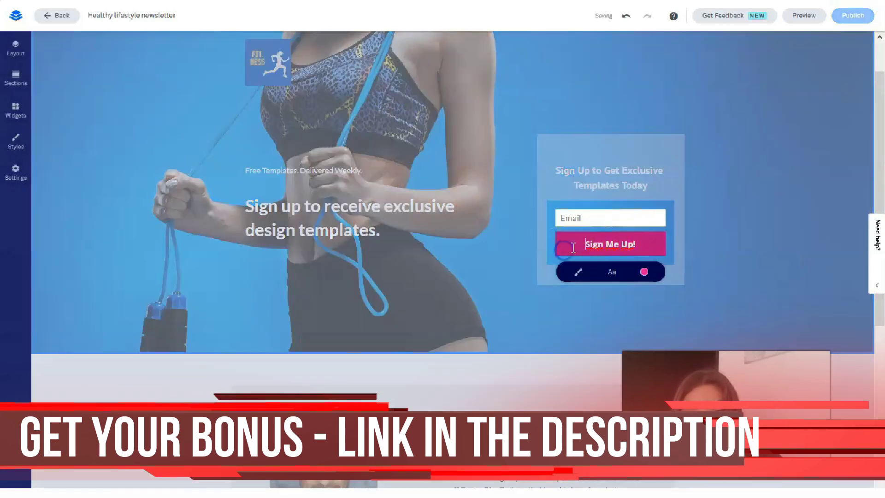
left_click(584, 282)
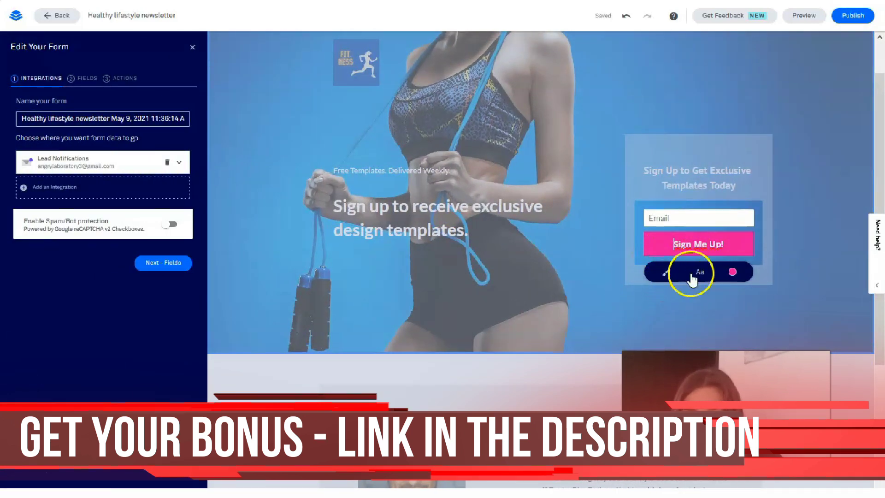
left_click(666, 272)
scroll(681, 280, "down", 2)
left_click(698, 241)
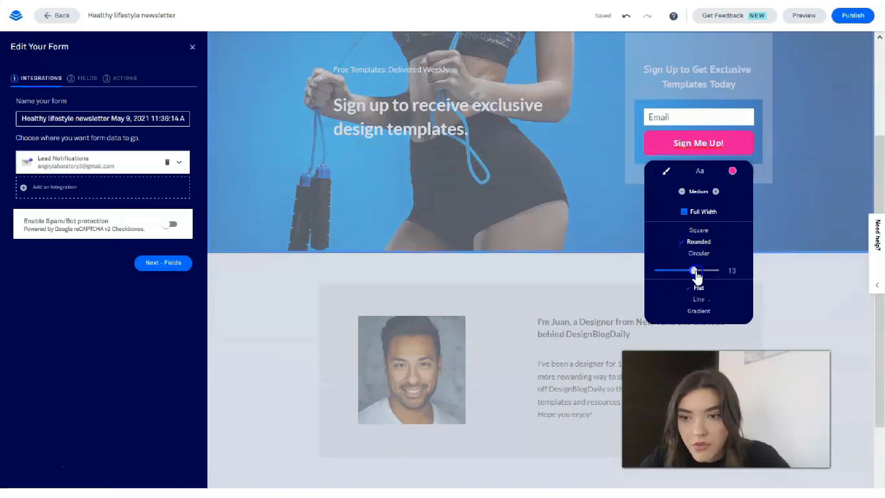
- Select the hero subtitle text and color it pink
left_click(762, 273)
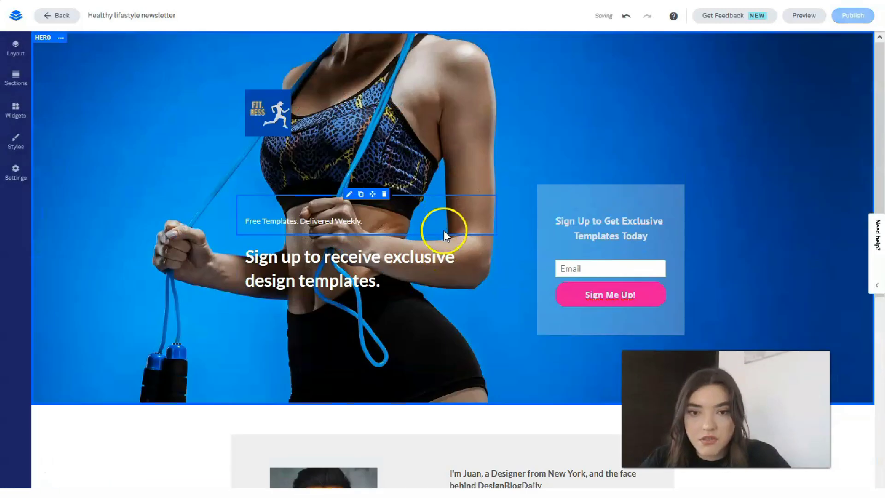
left_click(267, 220)
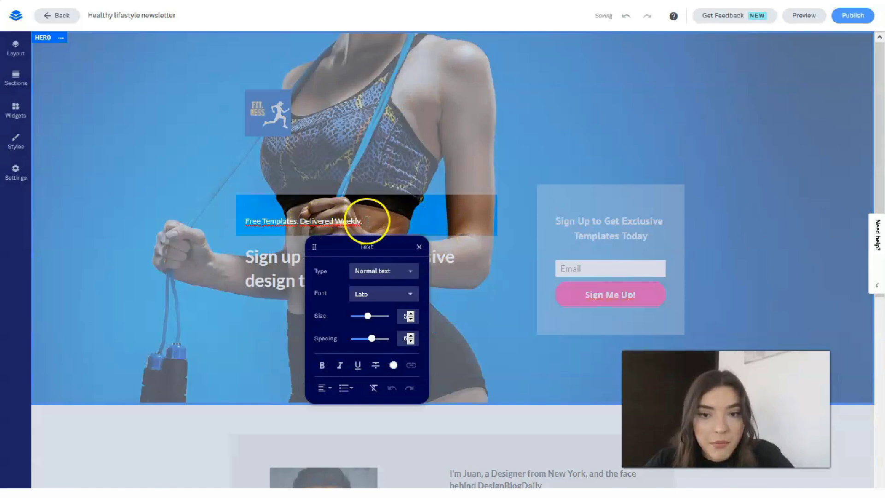
left_click_drag(364, 220, 241, 233)
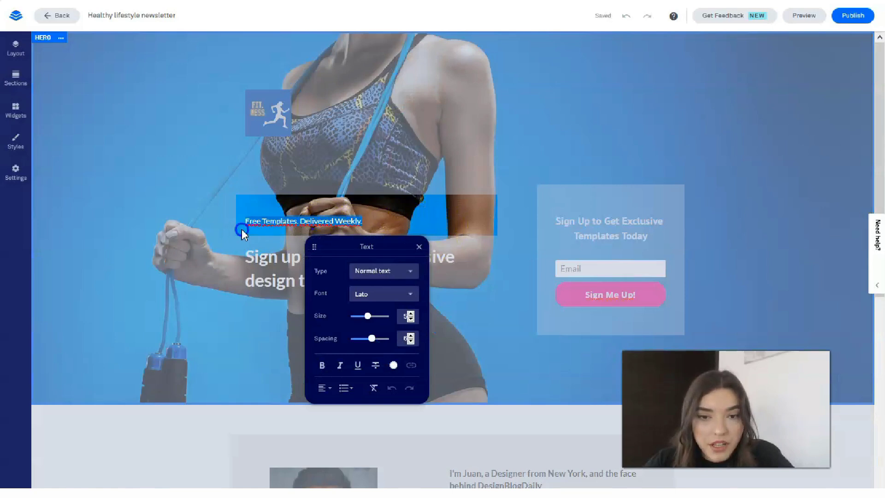
left_click(394, 364)
left_click(339, 289)
left_click(396, 158)
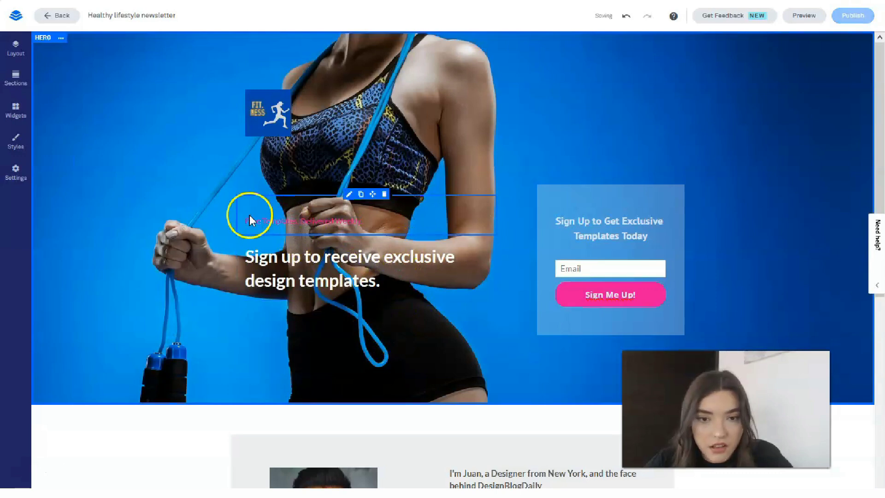
- Make the hero subtitle bold and raise its size from 5 to 7
left_click(246, 220)
left_click_drag(246, 220, 406, 223)
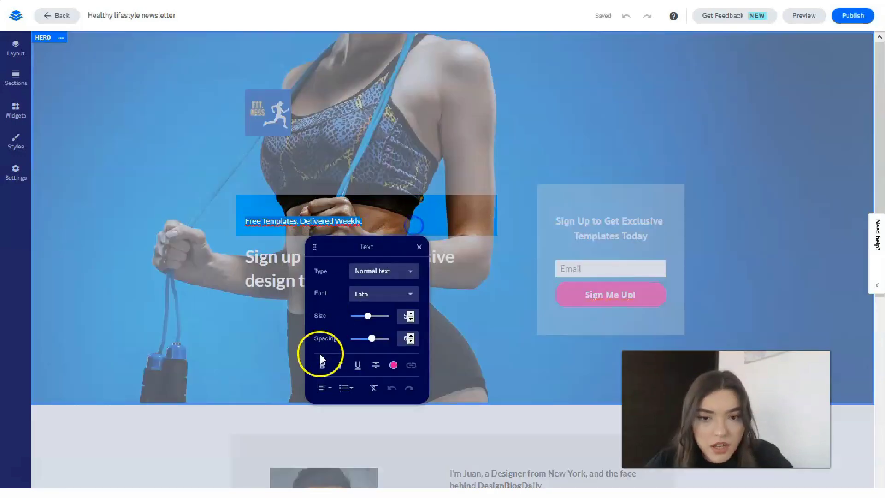
left_click(459, 103)
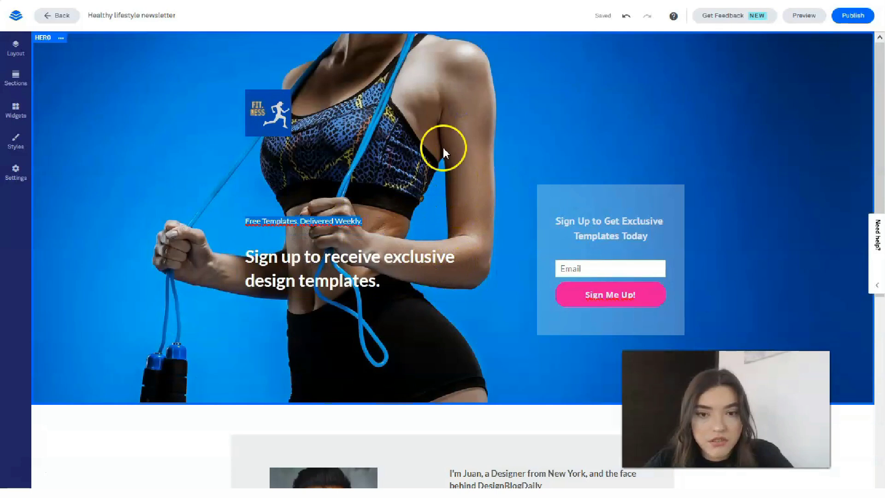
left_click(351, 221)
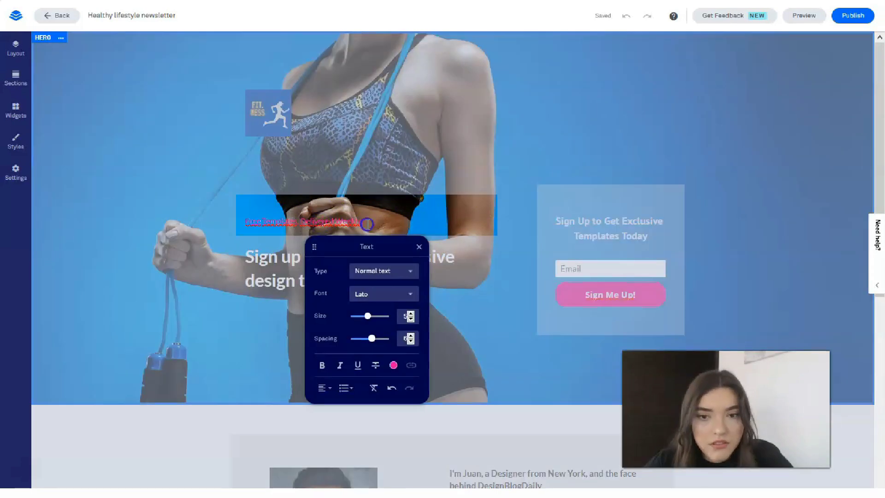
left_click_drag(351, 221, 245, 223)
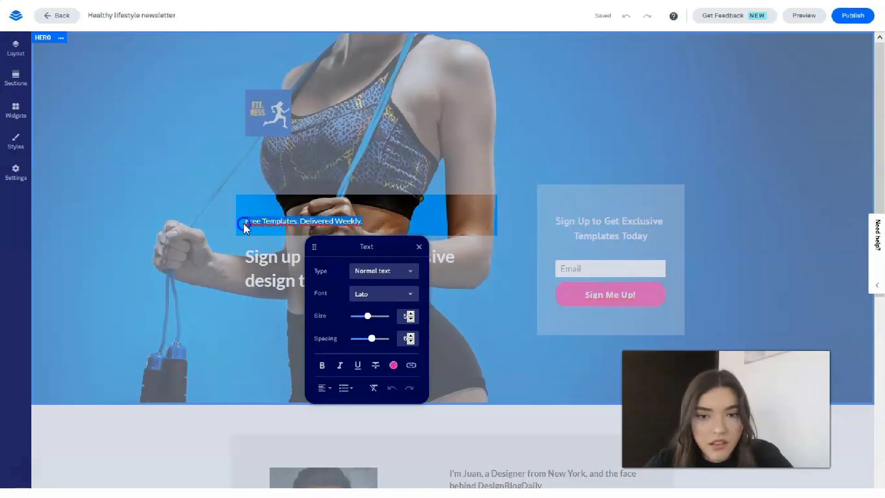
left_click(322, 365)
left_click_drag(368, 316, 375, 316)
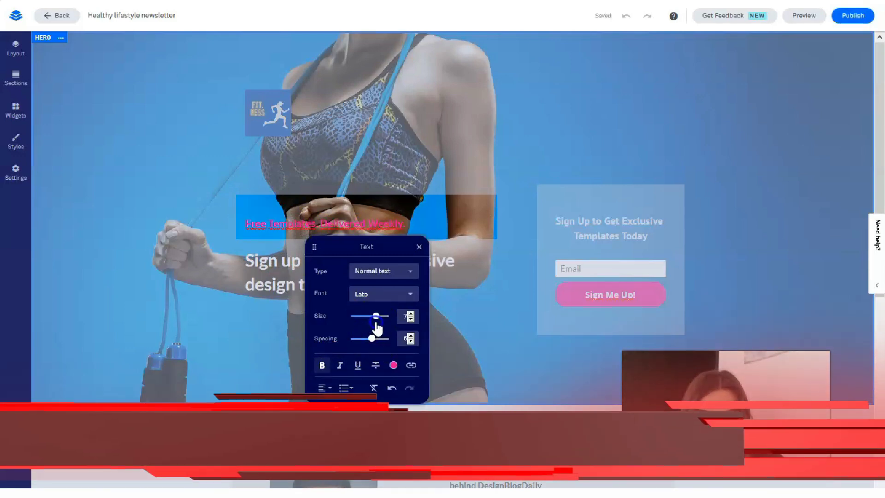
- Recolor the subtitle gold, then change it to white
left_click(394, 365)
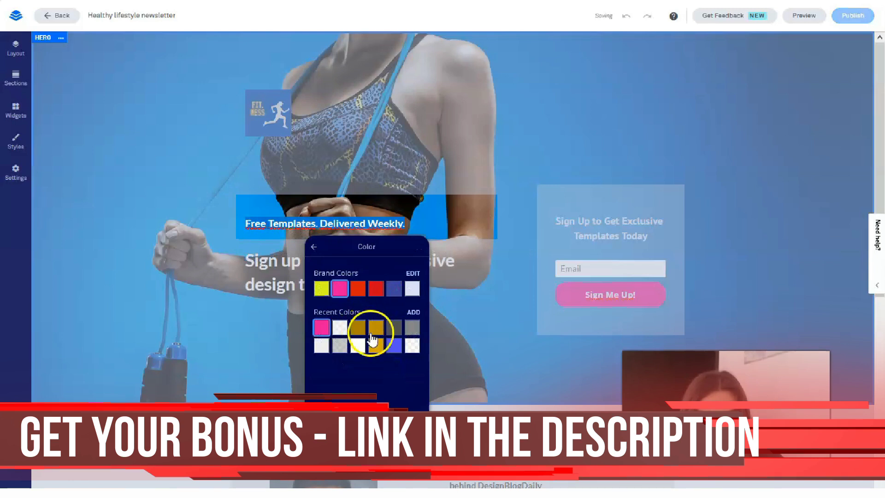
left_click(452, 146)
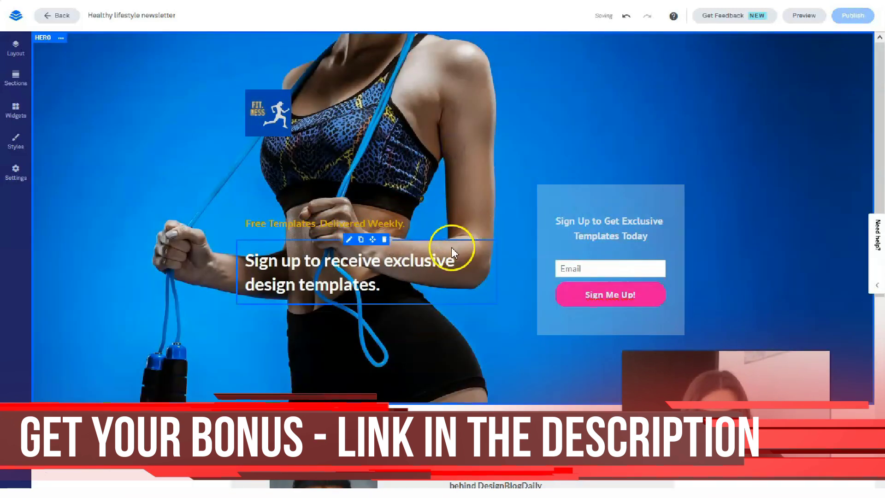
left_click(401, 225)
left_click_drag(400, 224, 264, 223)
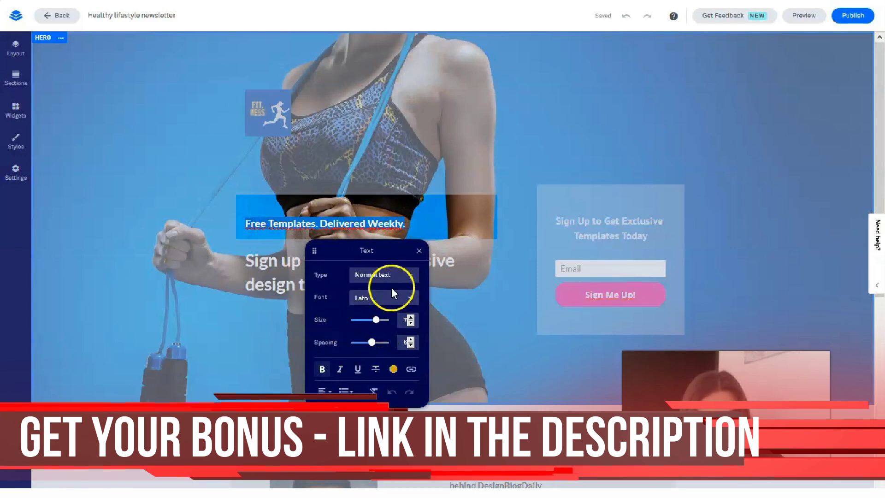
left_click(392, 370)
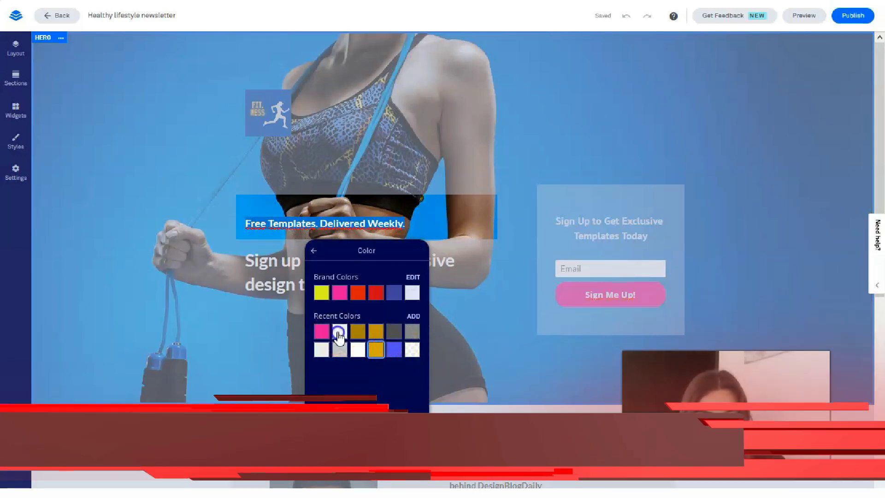
left_click(412, 293)
left_click(512, 111)
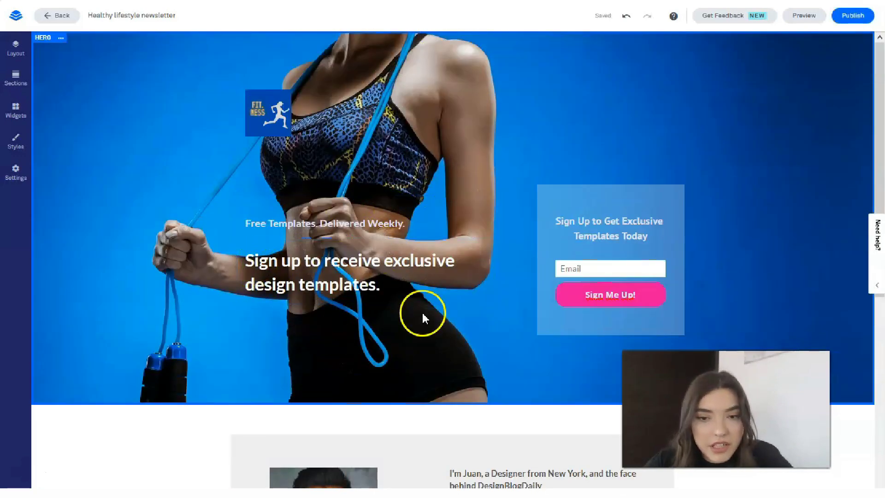
scroll(375, 109, "down", 1)
scroll(430, 174, "down", 3)
scroll(288, 163, "down", 1)
mouse_move(323, 456)
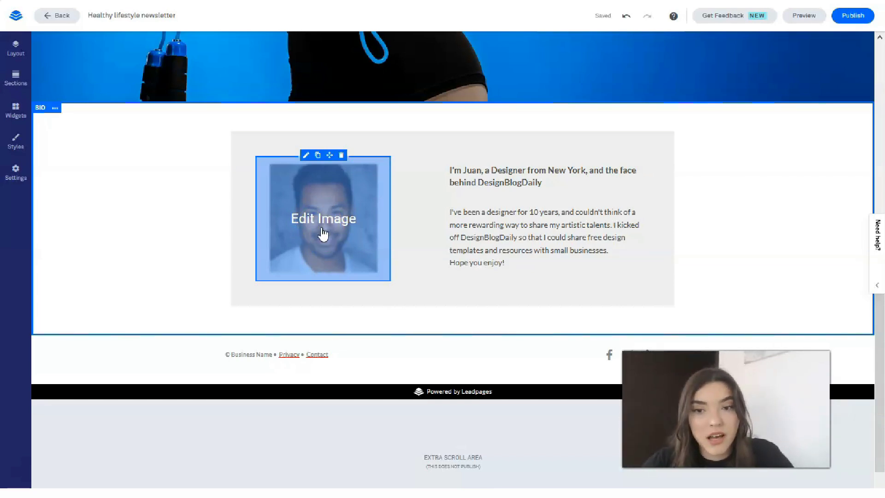
- Select the bio heading text and color it blue
left_click(538, 204)
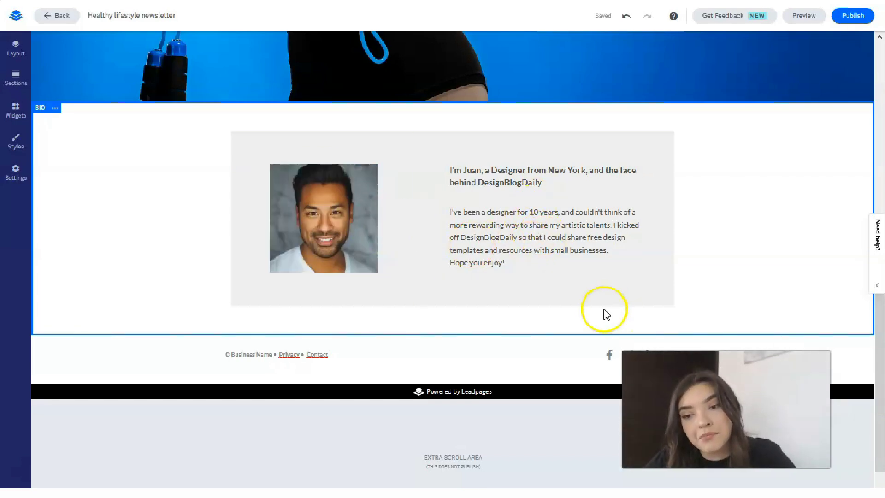
left_click(482, 185)
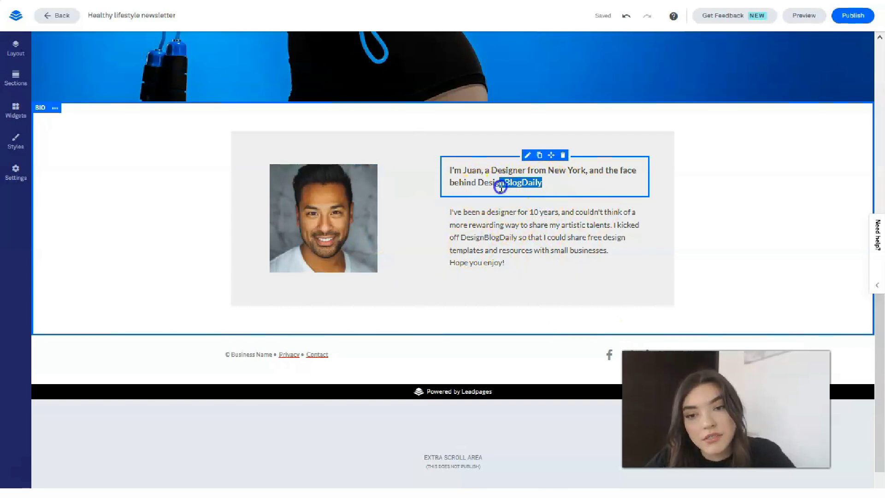
left_click_drag(500, 188, 444, 171)
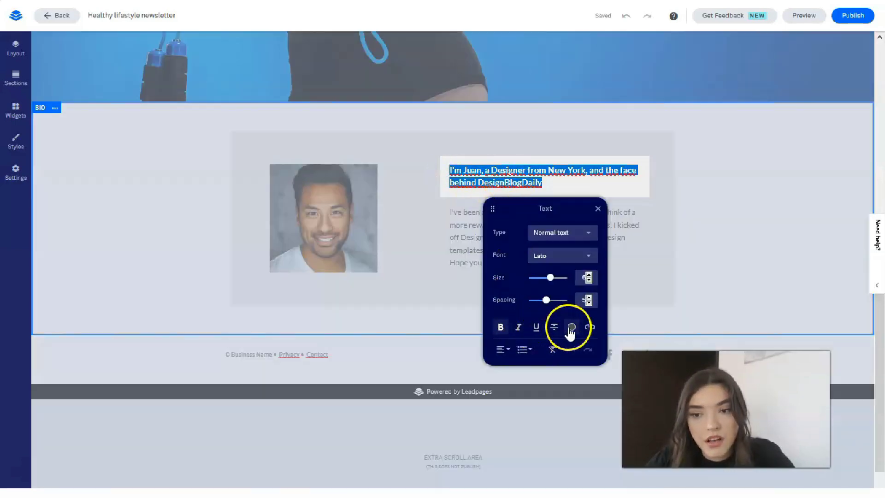
left_click(571, 327)
left_click(572, 249)
- Set the bio heading font to Open Sans and enlarge its size
left_click(492, 209)
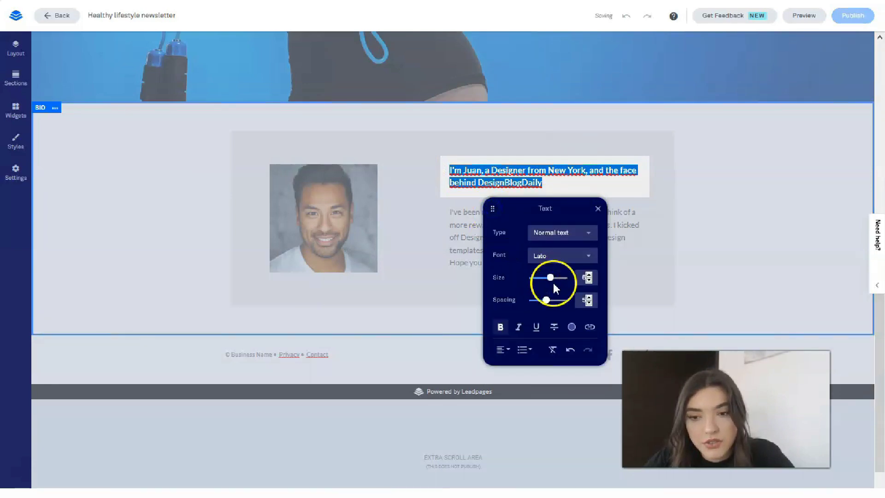
left_click(587, 258)
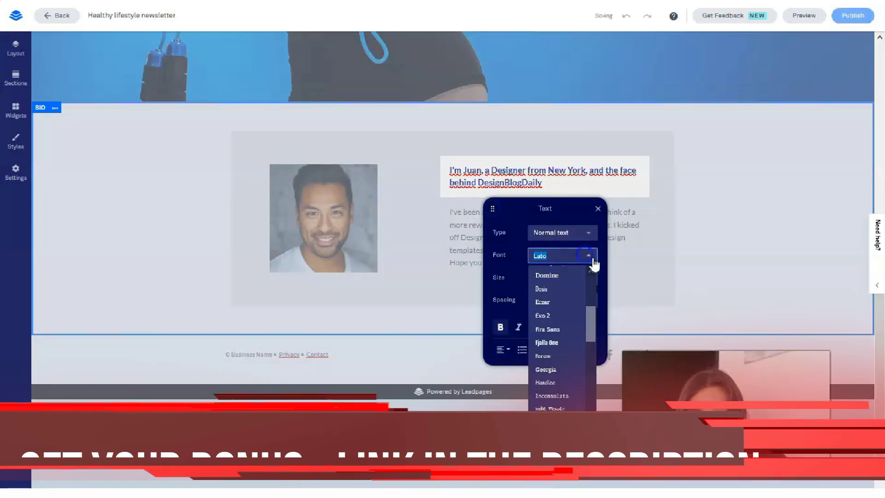
scroll(559, 373, "down", 4)
scroll(564, 359, "down", 1)
scroll(571, 337, "down", 3)
scroll(571, 339, "up", 2)
left_click(563, 329)
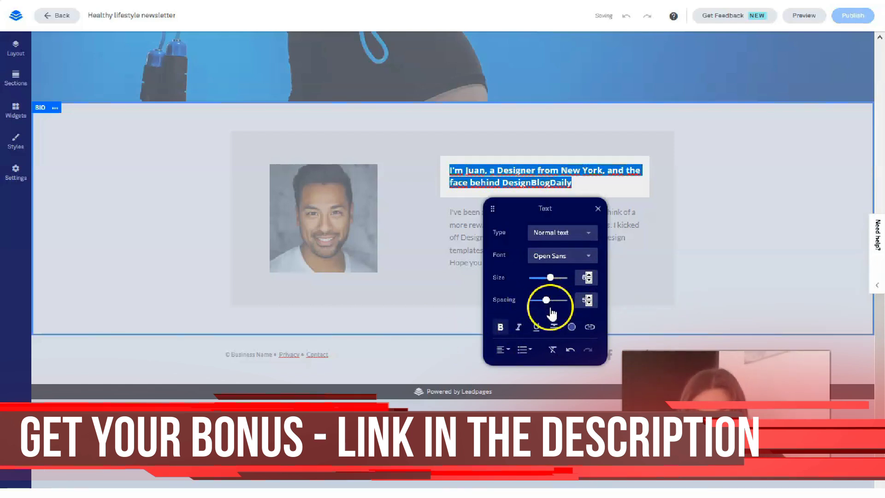
left_click_drag(550, 282, 558, 282)
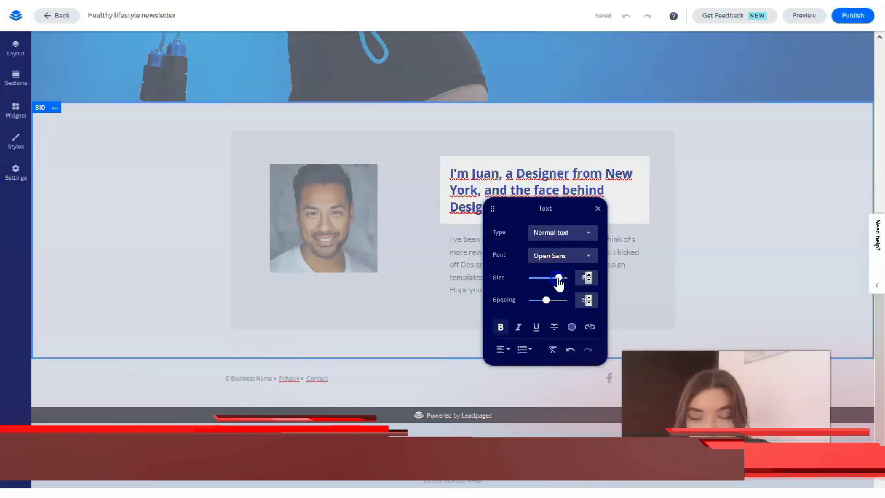
left_click(696, 210)
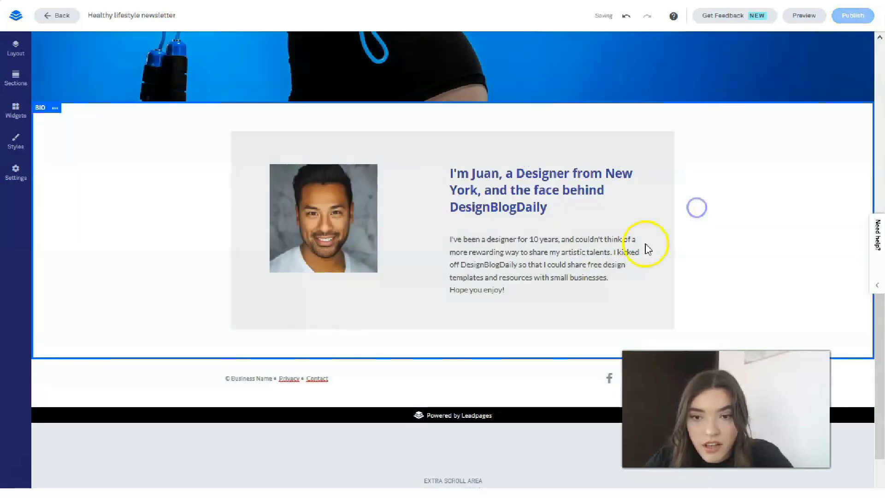
- Select Juan's bio paragraph and slightly increase its text size
left_click(533, 265)
left_click_drag(450, 239, 506, 291)
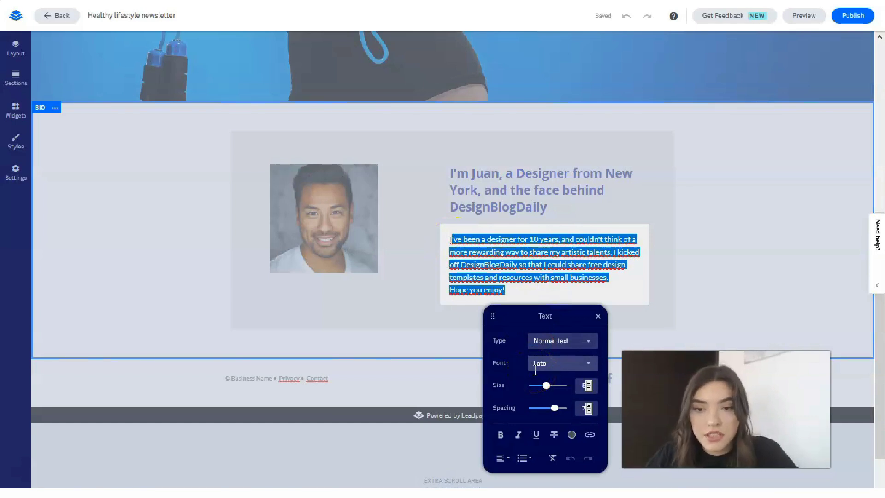
left_click(450, 240)
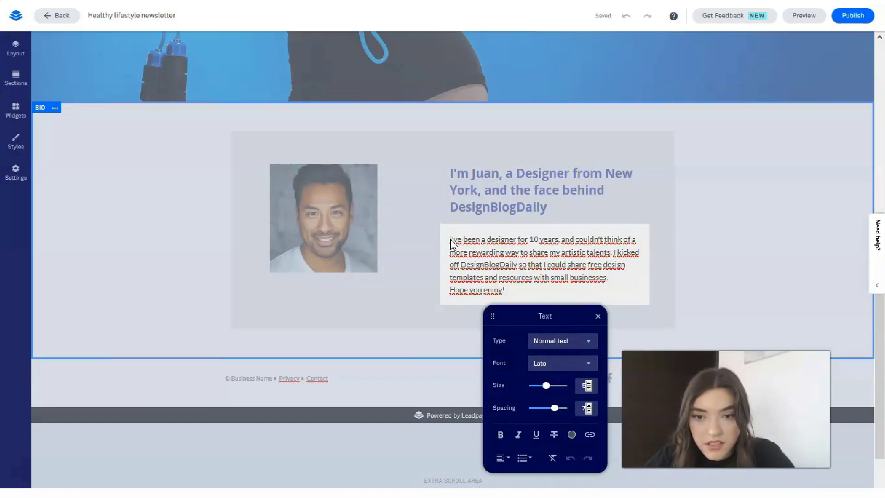
triple_click(450, 239)
left_click_drag(450, 239, 508, 291)
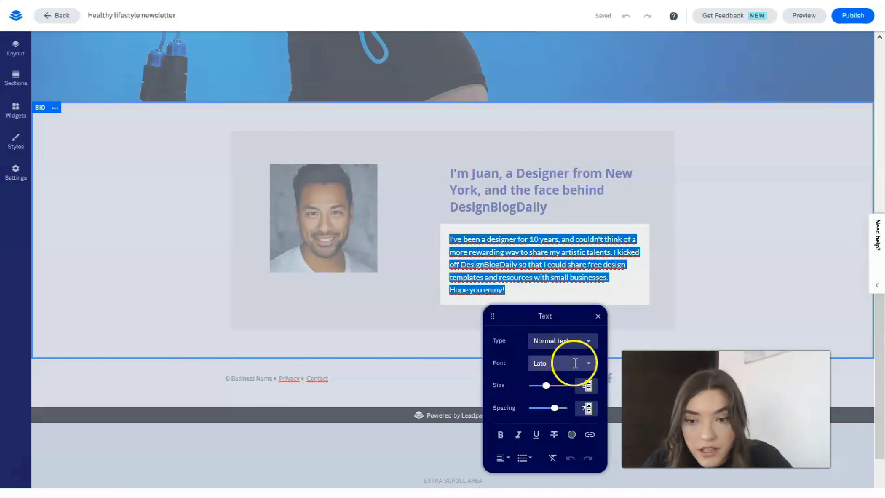
left_click(572, 436)
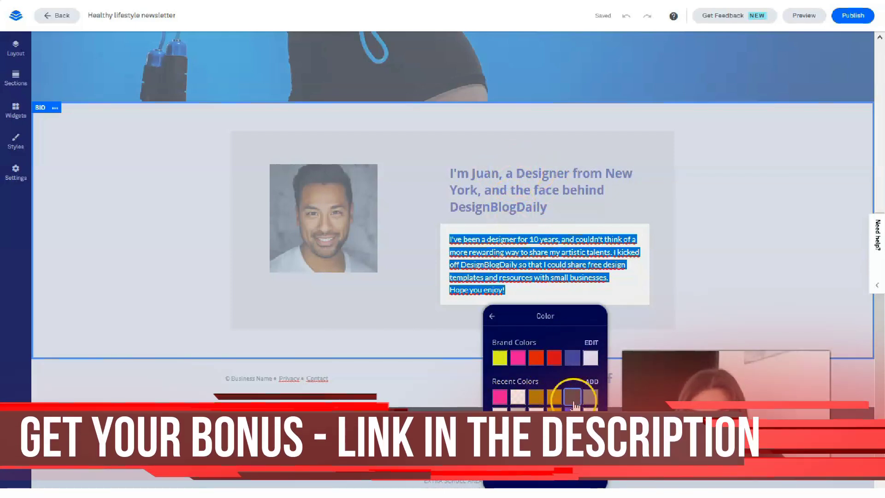
left_click(492, 316)
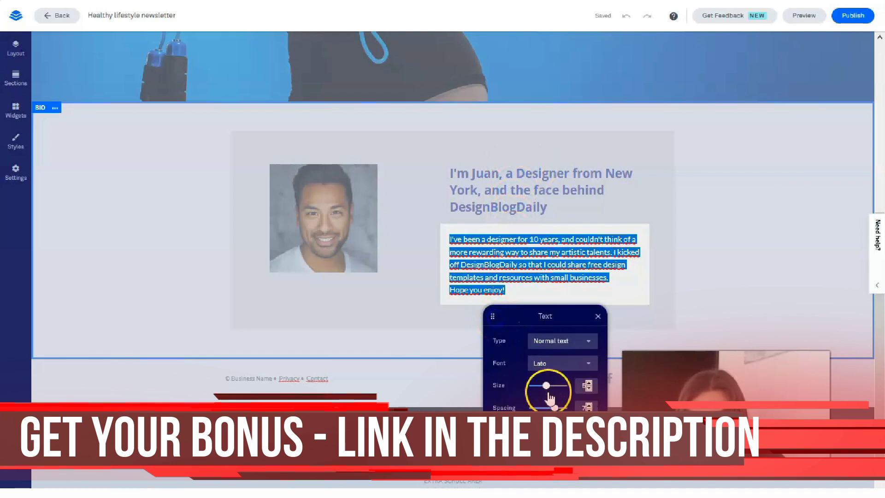
left_click_drag(548, 395, 554, 391)
left_click(735, 261)
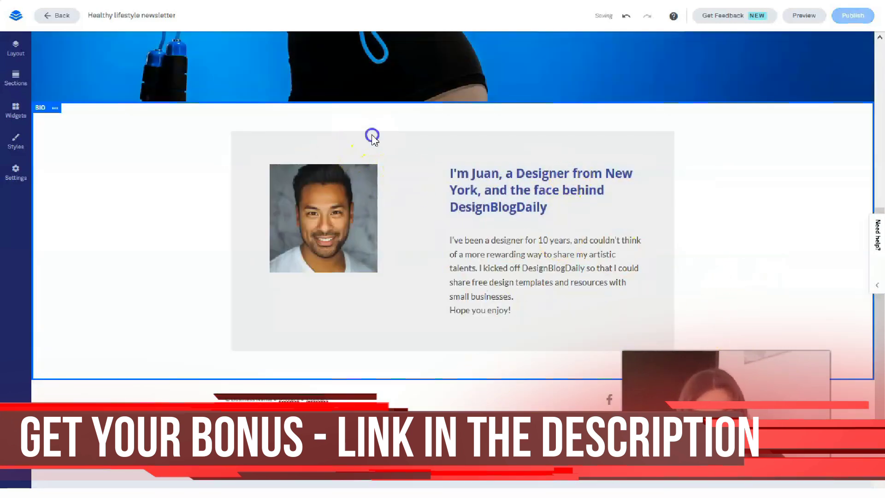
- Replace the bio portrait with a fitness photo from the image gallery
left_click(352, 239)
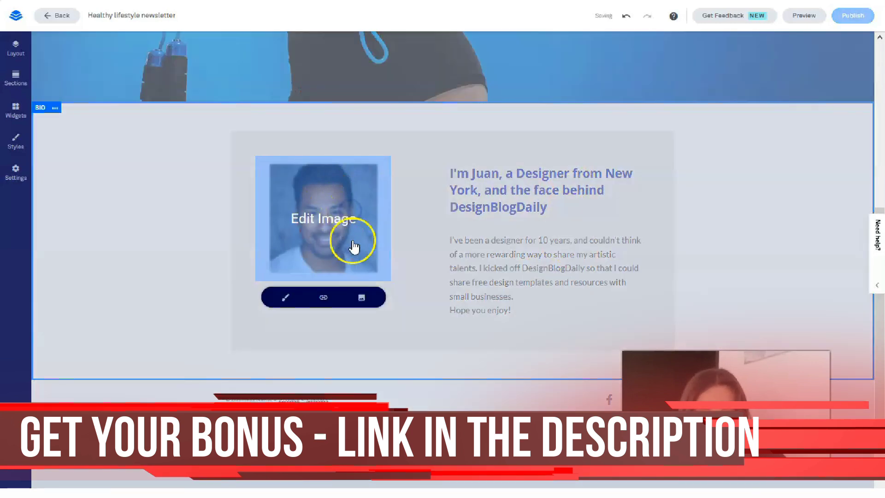
left_click(362, 298)
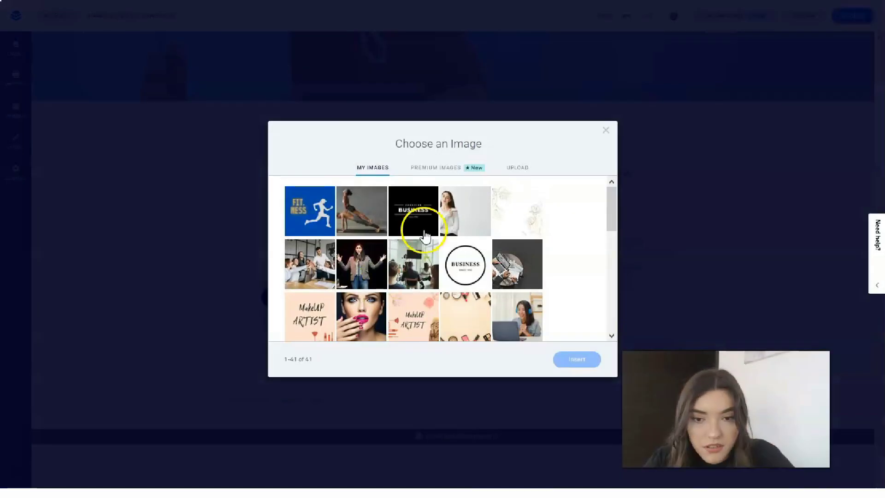
scroll(365, 225, "down", 2)
scroll(363, 227, "down", 2)
scroll(361, 228, "down", 2)
scroll(360, 227, "down", 1)
scroll(361, 228, "down", 2)
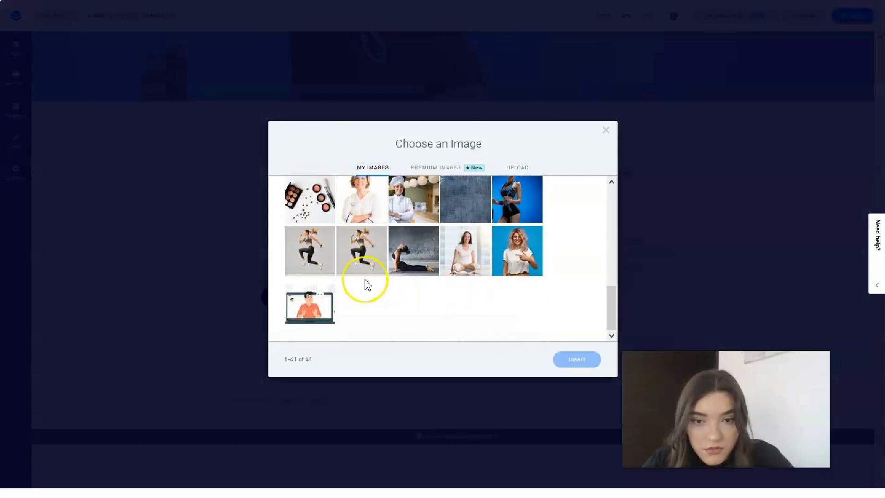
left_click(474, 263)
left_click(564, 360)
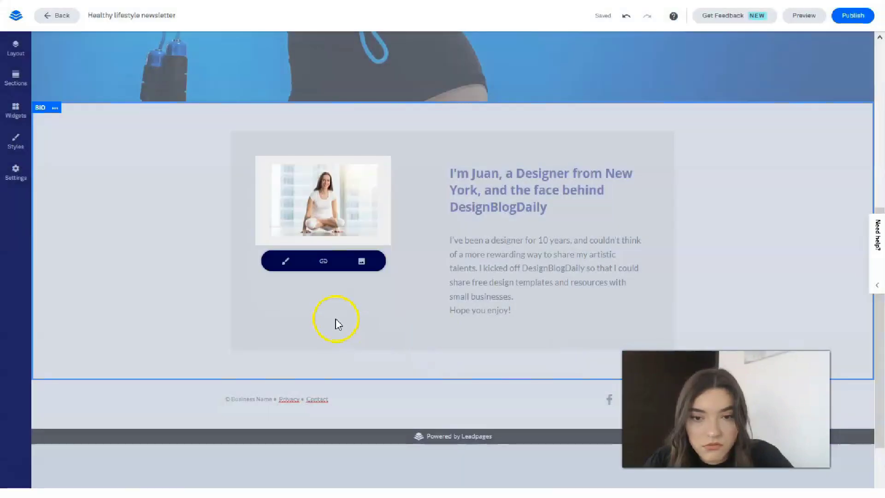
- Give the new bio photo fully rounded corners at maximum radius
left_click(288, 262)
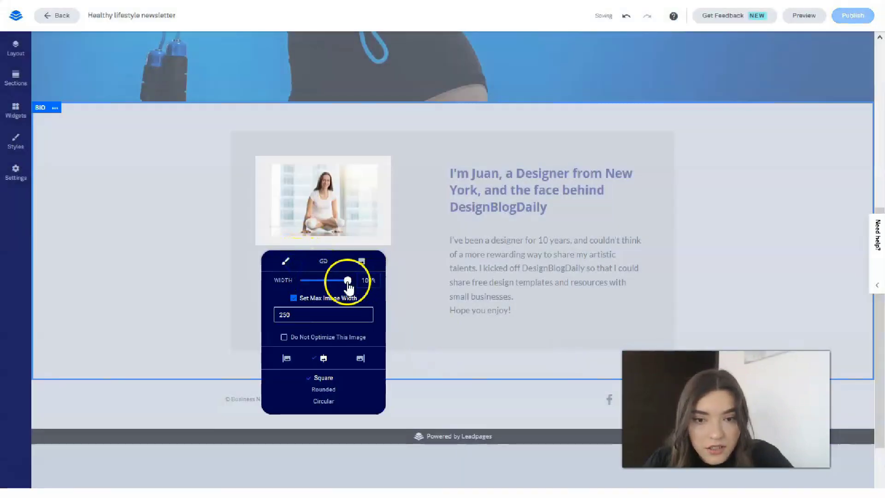
mouse_move(347, 283)
left_mouse_down()
mouse_move(329, 282)
mouse_move(397, 282)
left_mouse_up()
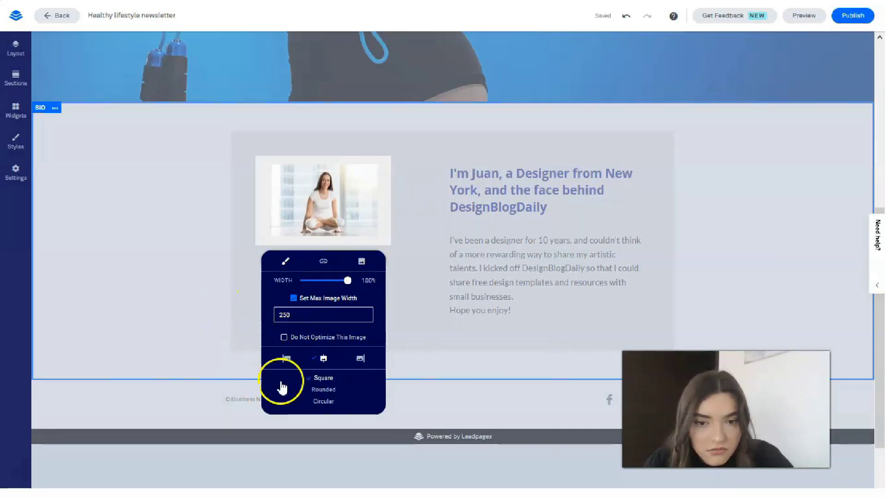
left_click(322, 389)
left_click_drag(313, 418, 377, 417)
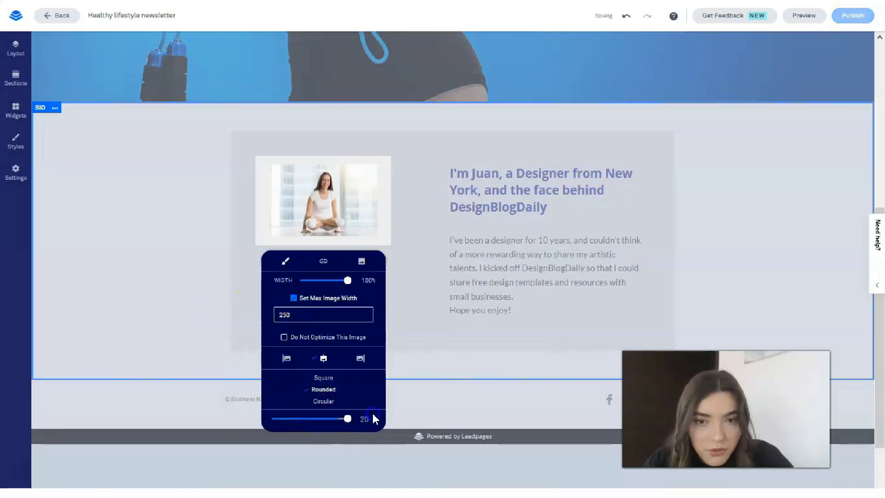
left_click(438, 261)
mouse_move(323, 201)
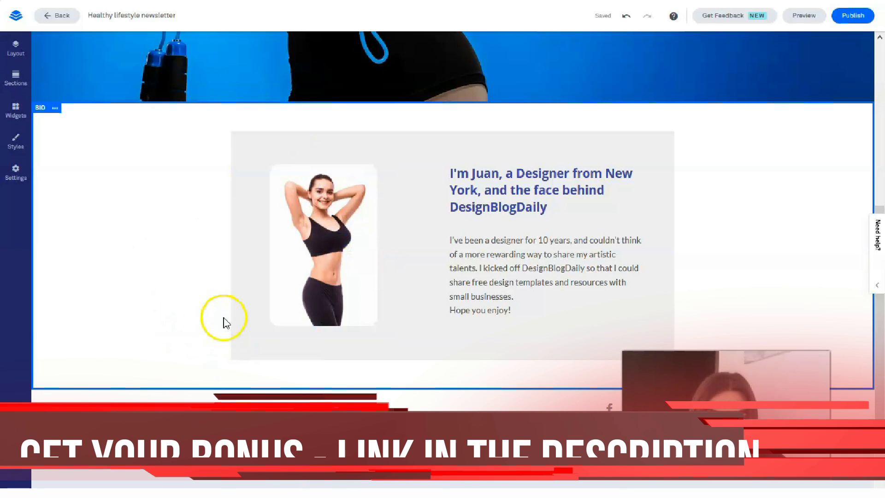
scroll(226, 318, "down", 1)
scroll(228, 339, "up", 5)
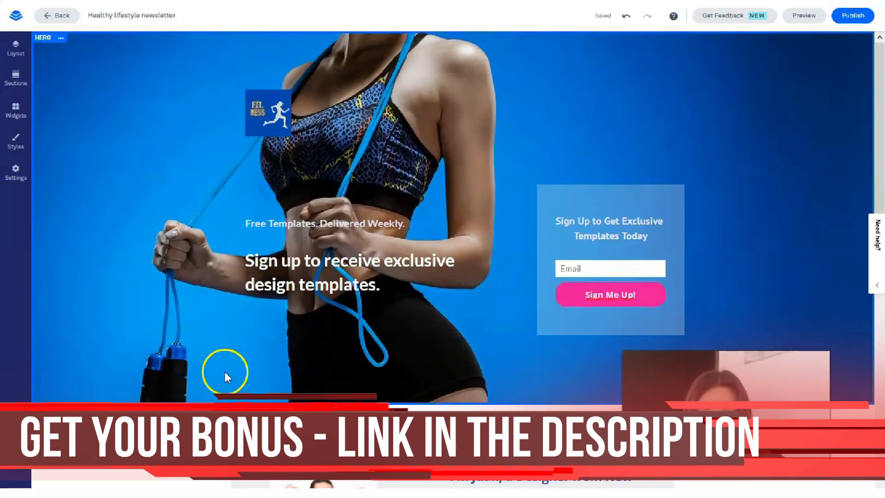
- Preview the page in tablet and phone layouts, ending at desktop
left_click(798, 21)
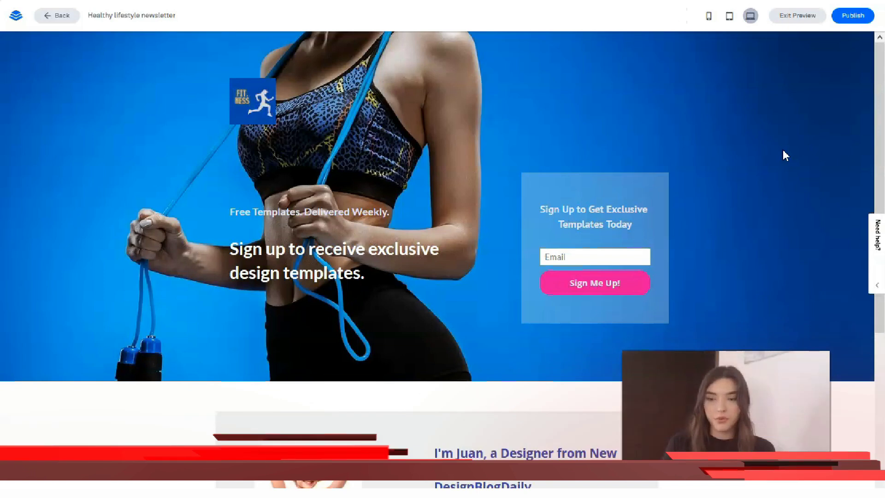
left_click(765, 113)
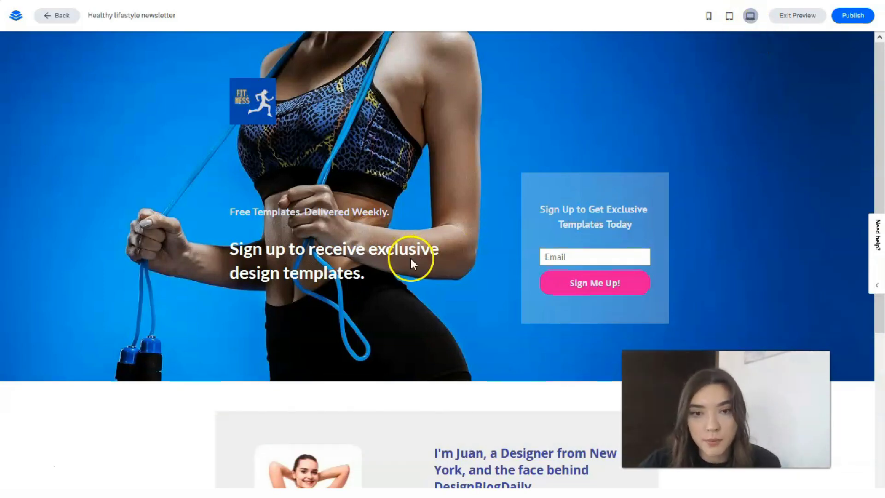
scroll(411, 257, "down", 1)
scroll(411, 261, "down", 3)
scroll(410, 265, "up", 4)
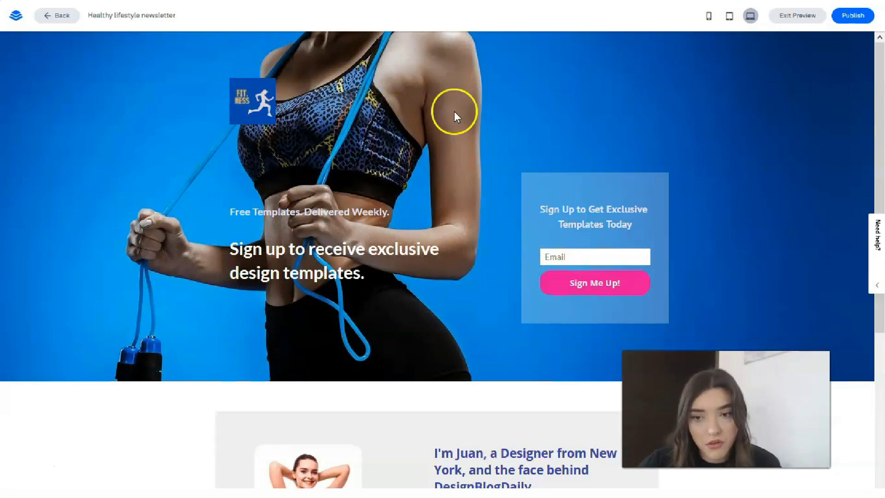
scroll(770, 148, "down", 3)
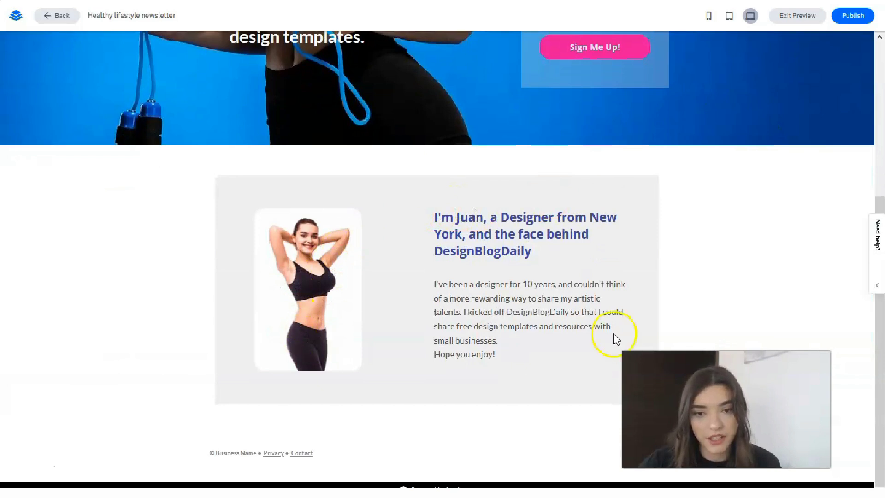
scroll(406, 375, "up", 3)
left_click(729, 15)
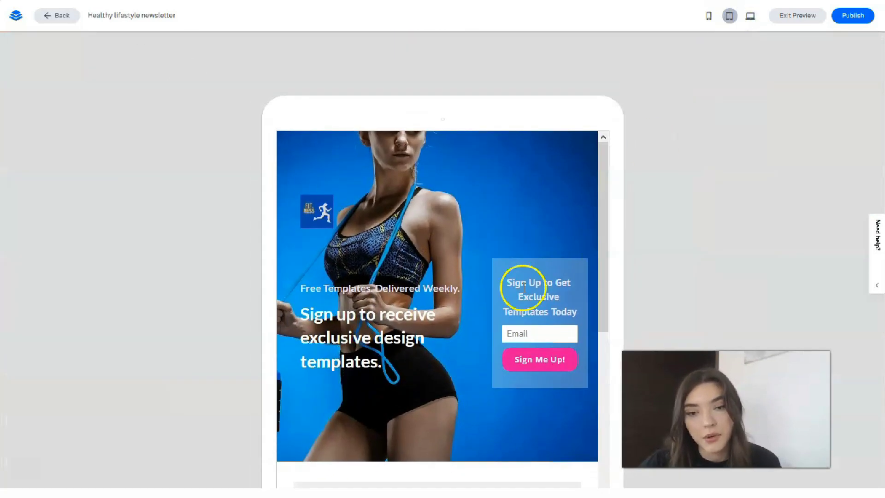
mouse_move(601, 179)
left_mouse_down()
mouse_move(599, 310)
mouse_move(598, 176)
left_mouse_up()
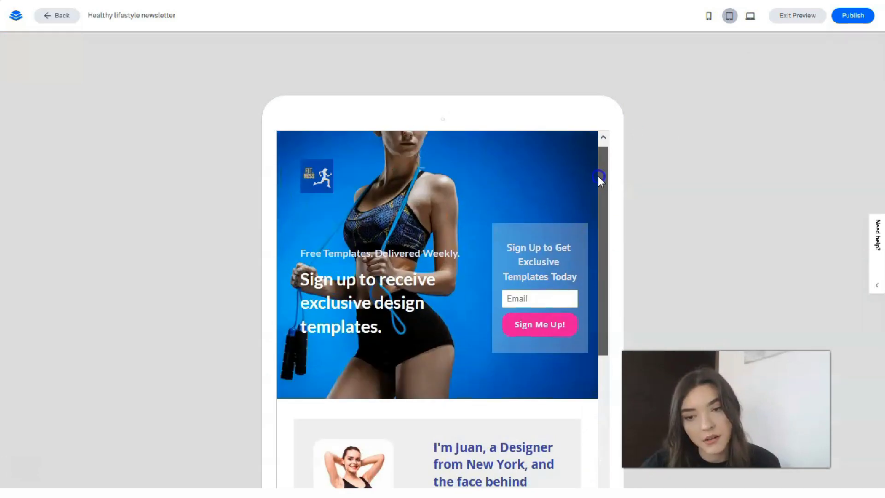
left_click(707, 16)
mouse_move(518, 169)
left_mouse_down()
mouse_move(516, 256)
mouse_move(493, 336)
mouse_move(501, 162)
left_mouse_up()
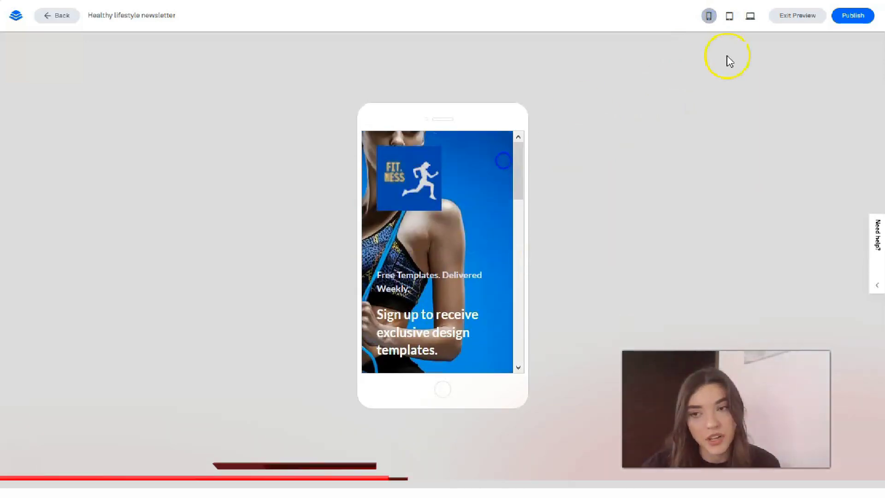
left_click(750, 16)
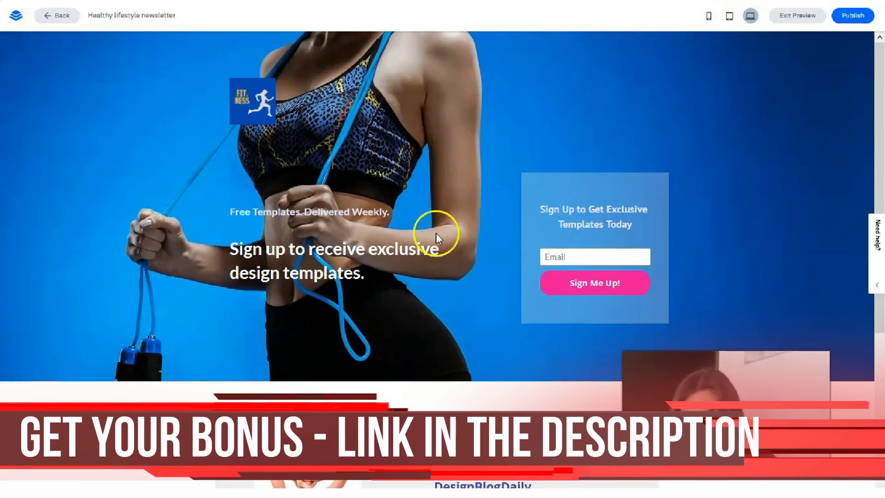